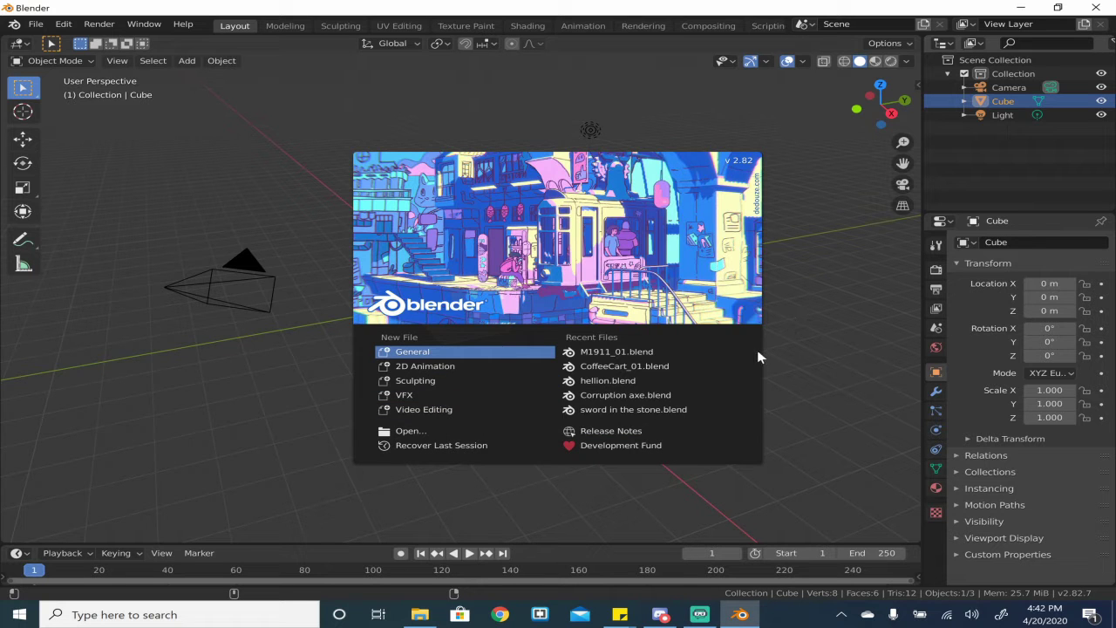
- Close the splash screen and select the default scene's camera
{"action": "left_click", "coordinate": [817, 218]}
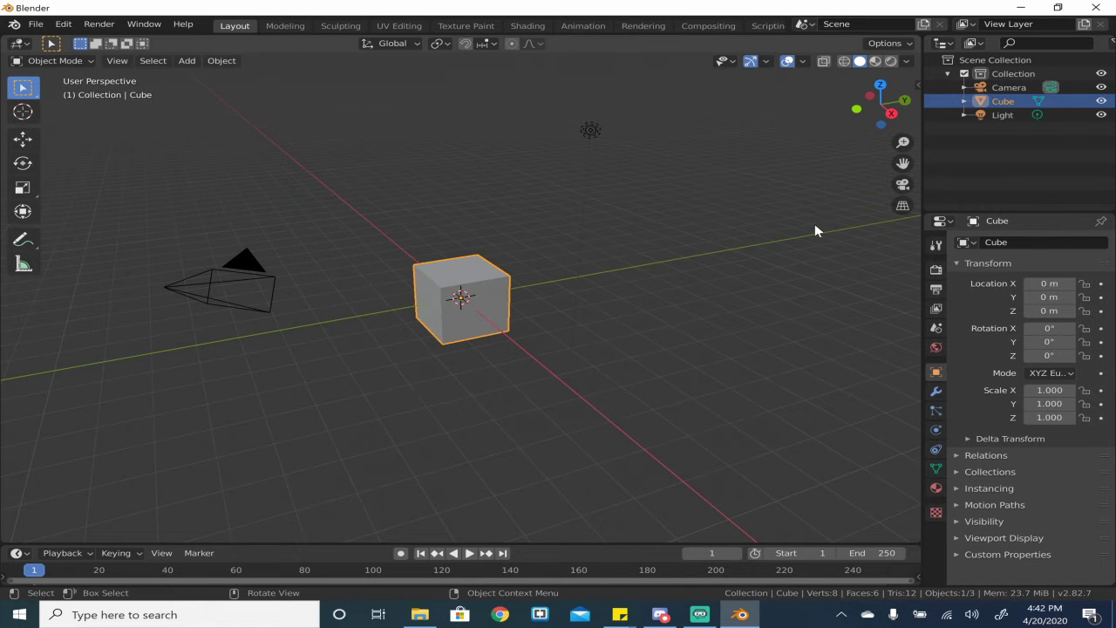
{"action": "middle_click_drag", "start_coordinate": [436, 279], "coordinate": [636, 126]}
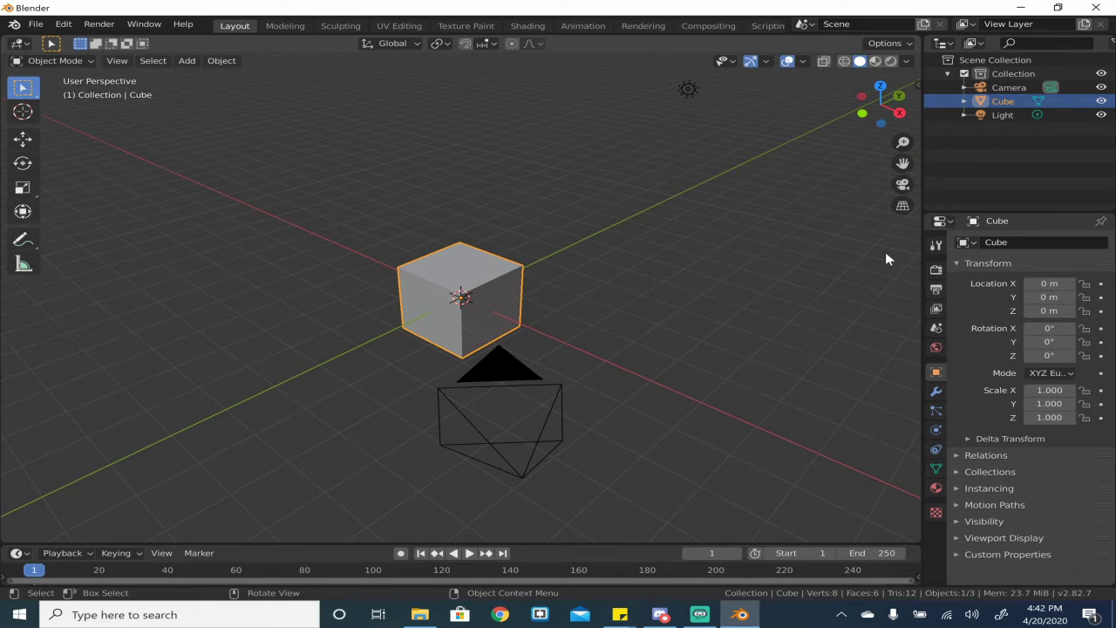
{"action": "left_click", "coordinate": [488, 370]}
{"action": "middle_click_drag", "start_coordinate": [712, 372], "coordinate": [666, 351]}
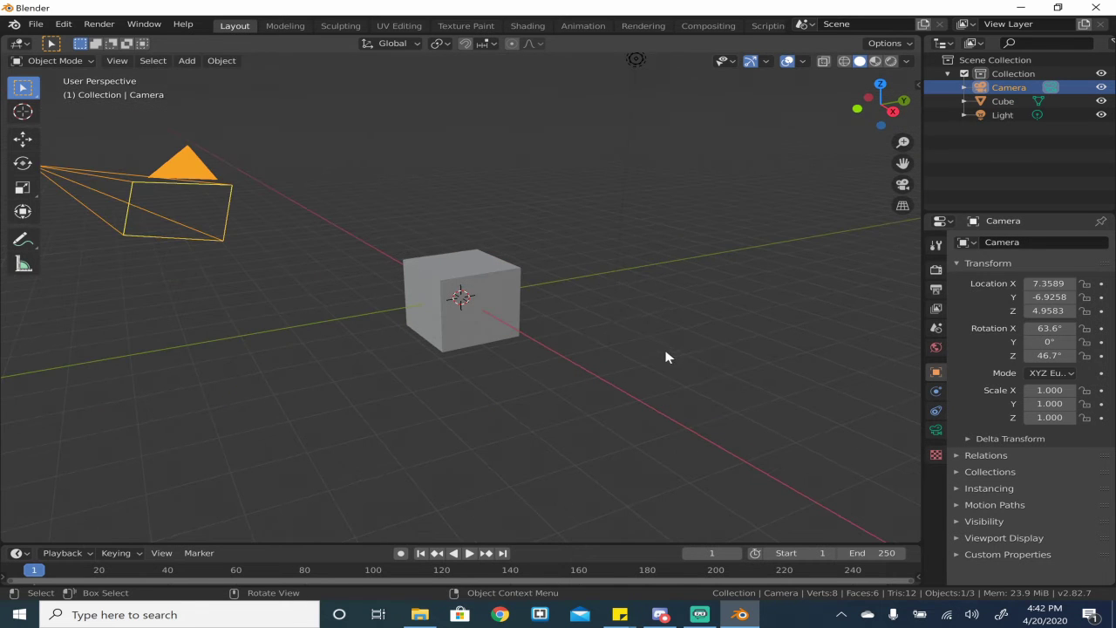
{"action": "left_click", "coordinate": [95, 24]}
{"action": "middle_click_drag", "start_coordinate": [520, 295], "coordinate": [480, 291]}
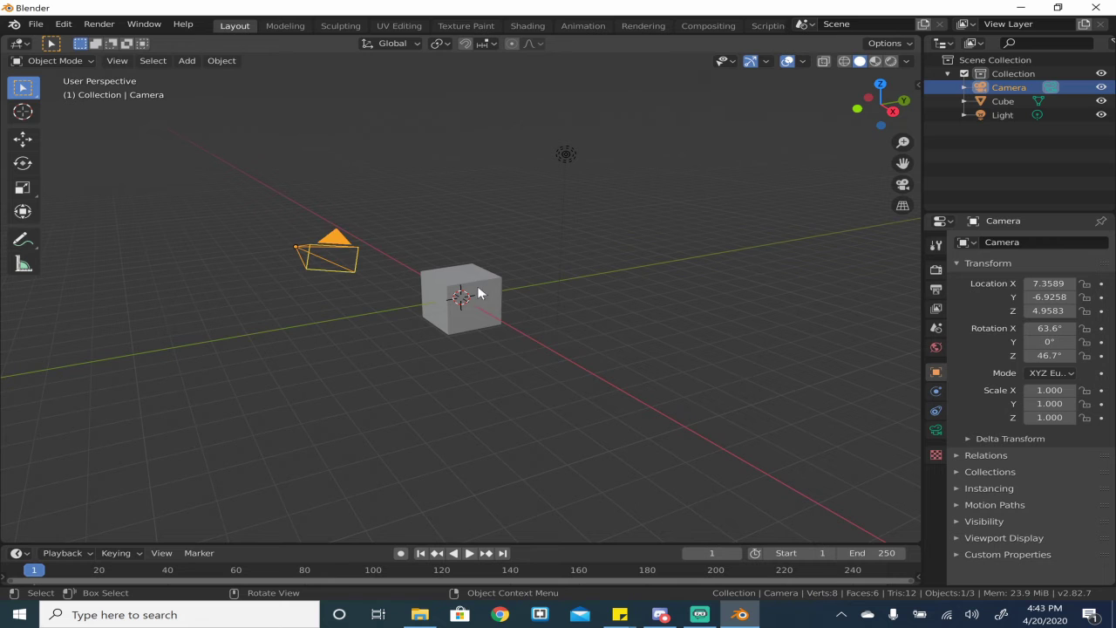
- Move the cube away from the origin, the camera to its opposite side and the light beside the 3D cursor
{"action": "left_click", "coordinate": [481, 293]}
{"action": "key", "text": "g"}
{"action": "left_click", "coordinate": [278, 275]}
{"action": "left_click", "coordinate": [349, 251]}
{"action": "key", "text": "g"}
{"action": "left_click", "coordinate": [558, 213]}
{"action": "left_click", "coordinate": [565, 155]}
{"action": "key", "text": "g"}
{"action": "left_click", "coordinate": [456, 324]}
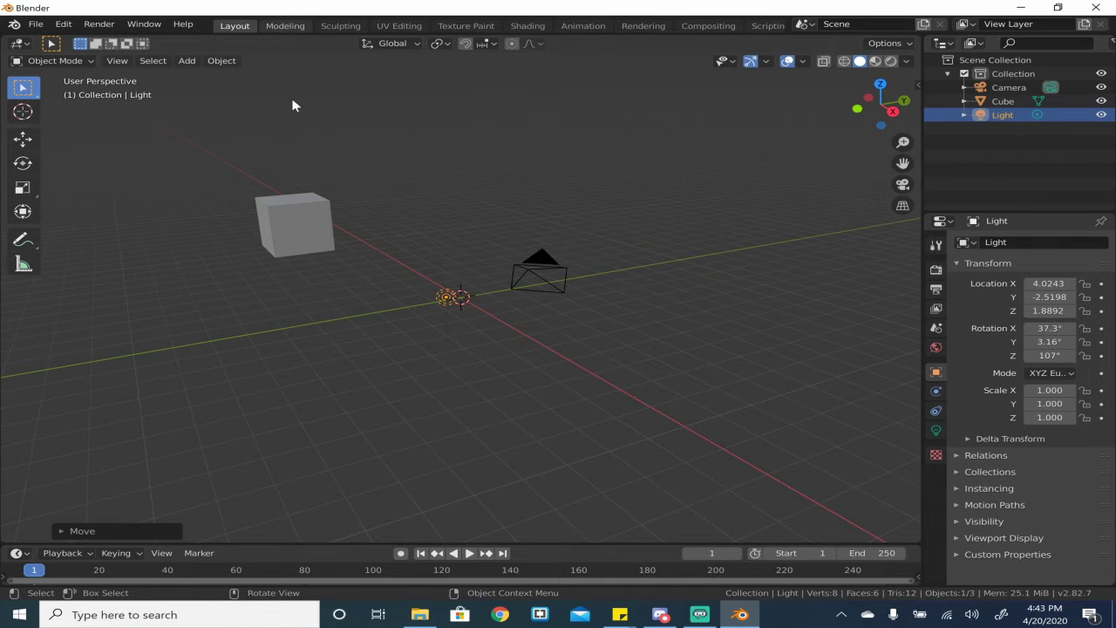
- In the Modeling workspace, edit the cube's mesh and pull one upper corner vertex outward
{"action": "left_click", "coordinate": [286, 27]}
{"action": "middle_click_drag", "start_coordinate": [296, 224], "coordinate": [284, 242]}
{"action": "left_click", "coordinate": [292, 262]}
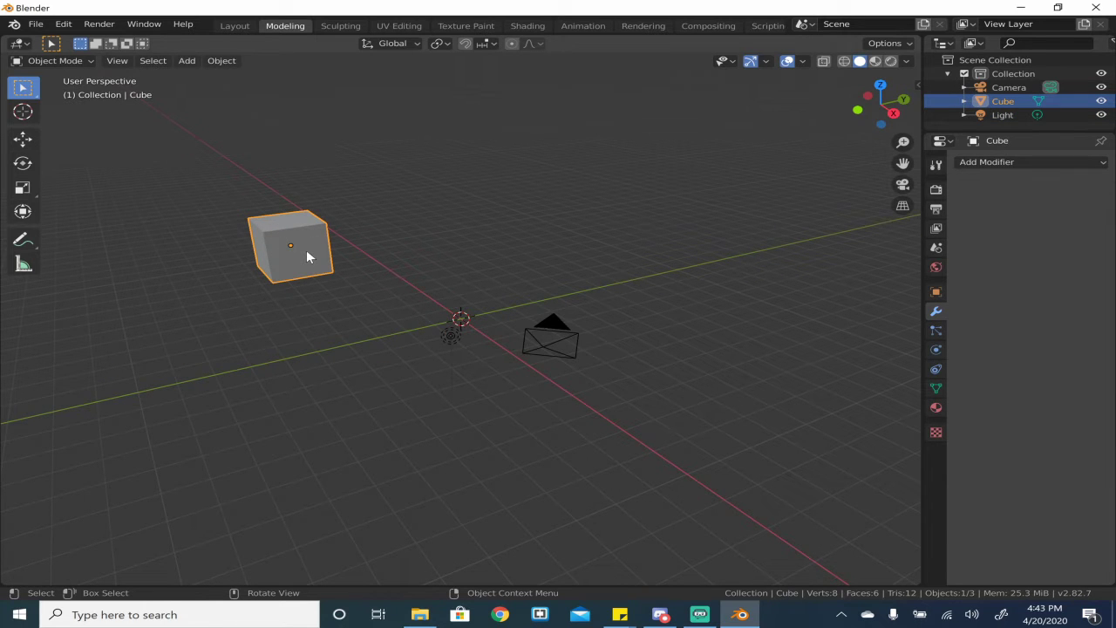
{"action": "key", "text": "Tab"}
{"action": "left_click", "coordinate": [250, 219]}
{"action": "key", "text": "g"}
{"action": "left_click", "coordinate": [188, 212]}
- Extrude an edge from the moved vertex, and undo both the extrusion and the vertex move
{"action": "key", "text": "e"}
{"action": "left_click", "coordinate": [343, 186]}
{"action": "key", "text": "ctrl+z"}
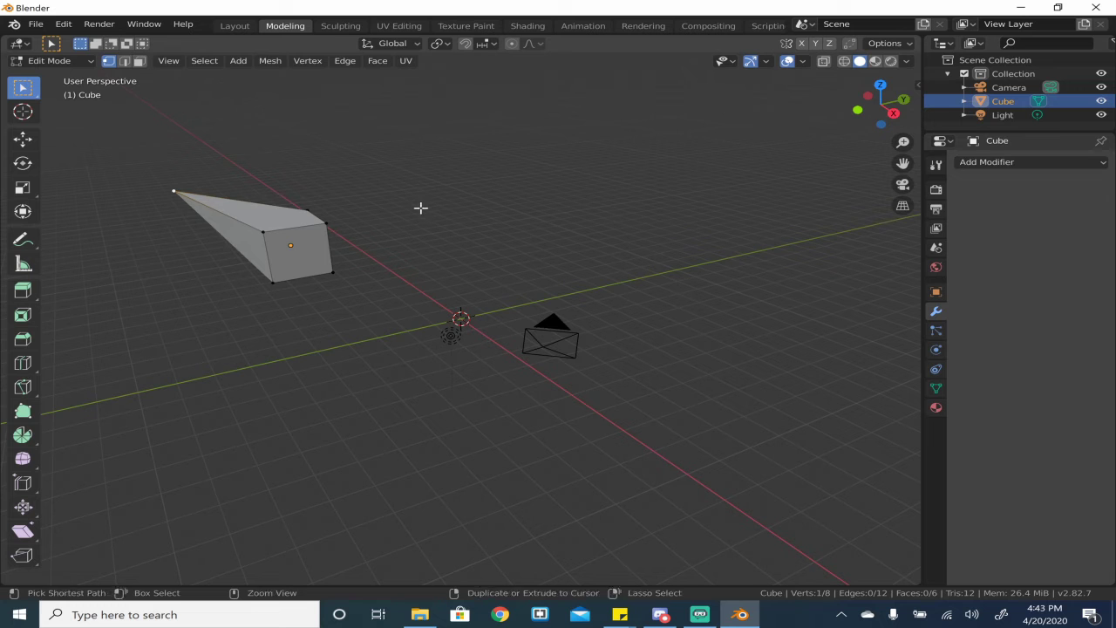
{"action": "key", "text": "ctrl+z"}
- Open the Sculpting workspace and start over there with a new General file, discarding the changes
{"action": "left_click", "coordinate": [339, 29]}
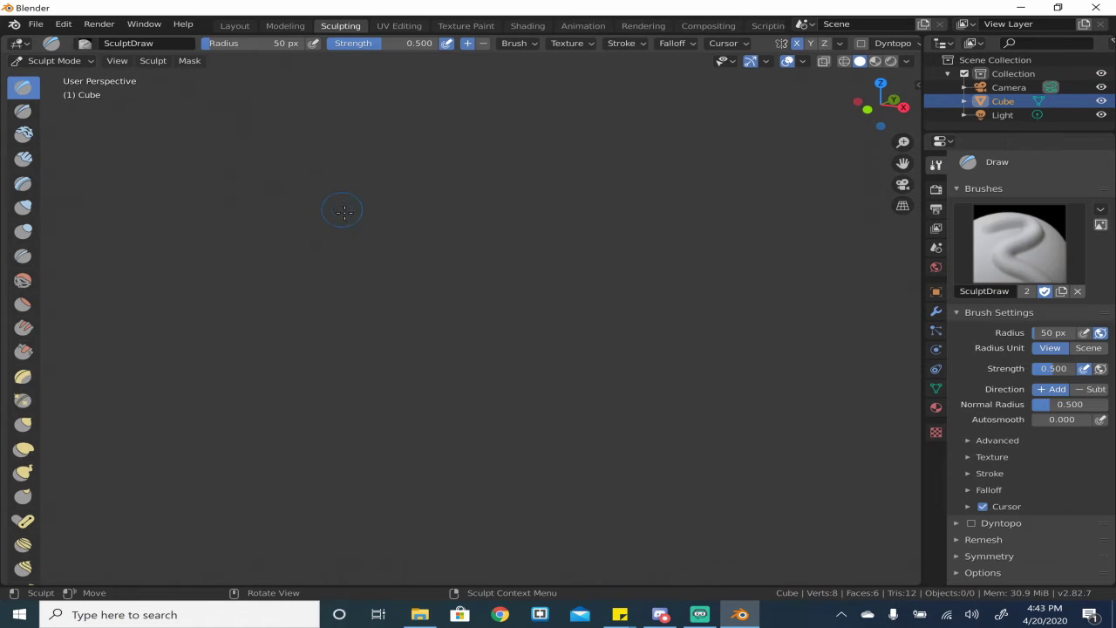
{"action": "scroll", "coordinate": [380, 238], "scroll_direction": "down", "scroll_amount": 5}
{"action": "scroll", "coordinate": [371, 233], "scroll_direction": "up", "scroll_amount": 2}
{"action": "middle_click_drag", "start_coordinate": [419, 253], "coordinate": [393, 219]}
{"action": "left_click", "coordinate": [35, 24]}
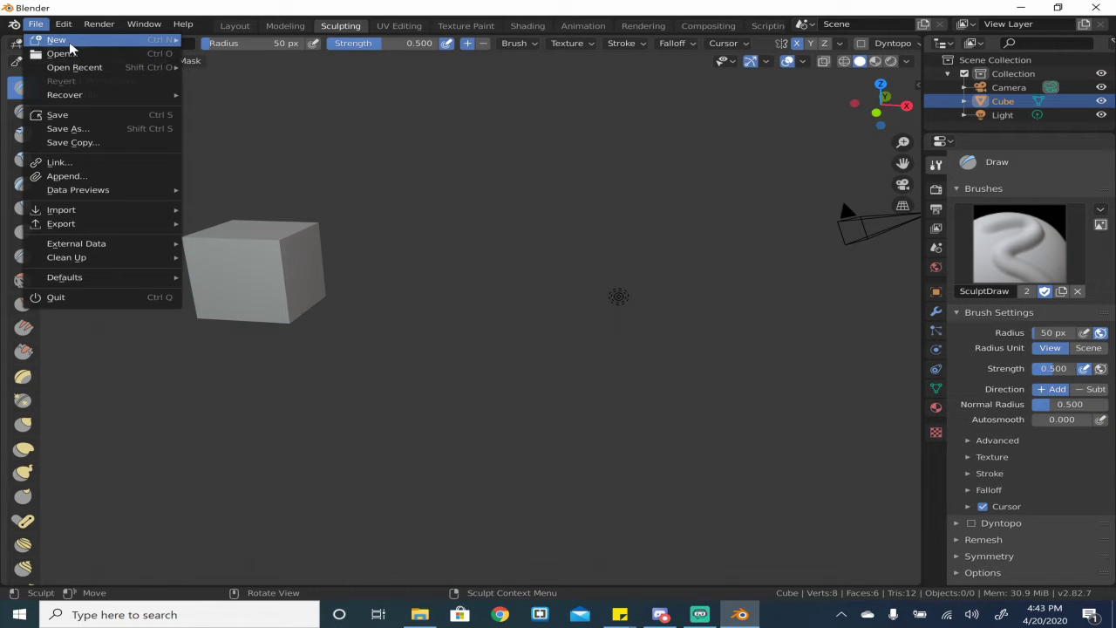
{"action": "mouse_move", "coordinate": [70, 42]}
{"action": "left_click", "coordinate": [218, 42]}
{"action": "left_click", "coordinate": [596, 323]}
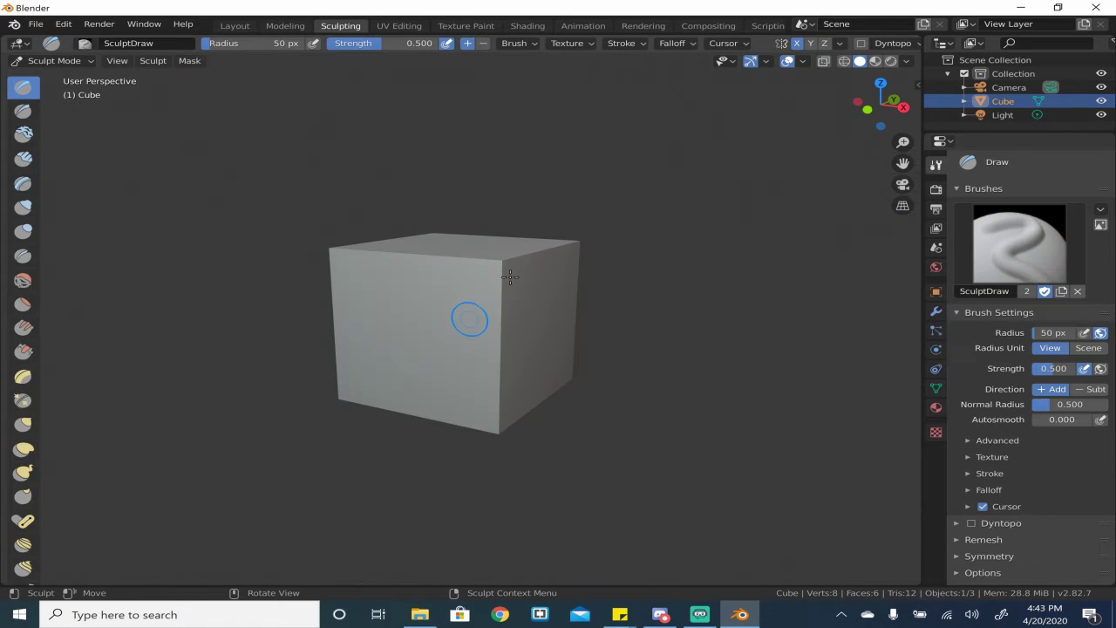
- Make a short stroke on the cube's upper front corner with the Draw sculpting brush
{"action": "mouse_move", "coordinate": [504, 259]}
{"action": "left_mouse_down"}
{"action": "mouse_move", "coordinate": [515, 248]}
{"action": "mouse_move", "coordinate": [463, 294]}
{"action": "mouse_move", "coordinate": [459, 346]}
{"action": "mouse_move", "coordinate": [512, 263]}
{"action": "mouse_move", "coordinate": [496, 296]}
{"action": "mouse_move", "coordinate": [494, 269]}
{"action": "left_mouse_up"}
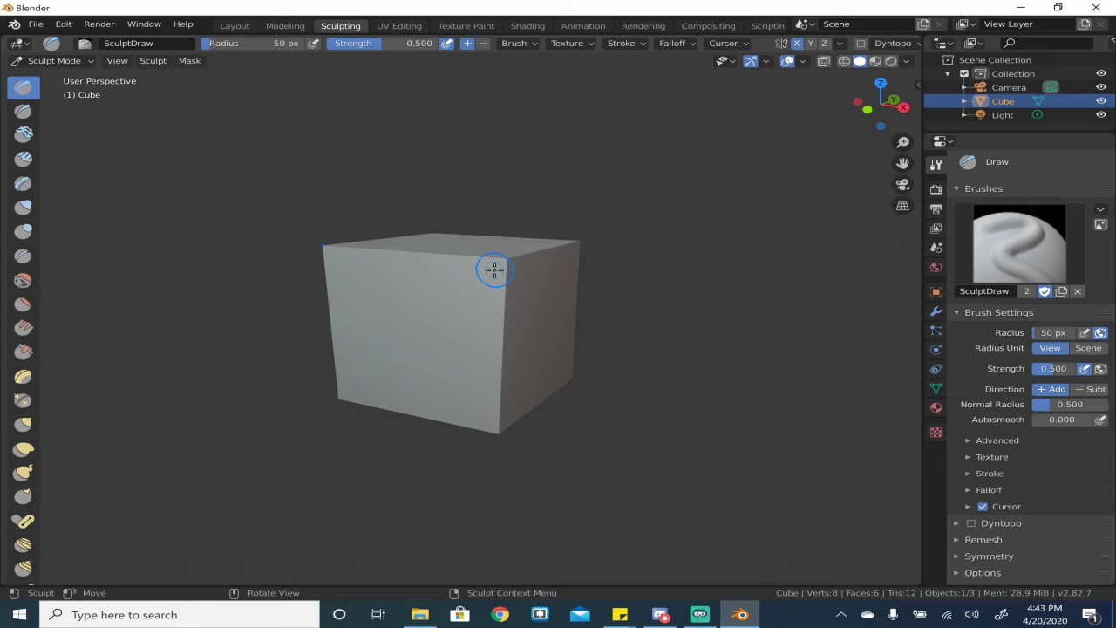
{"action": "middle_click_drag", "start_coordinate": [498, 266], "coordinate": [361, 258]}
{"action": "middle_click_drag", "start_coordinate": [572, 294], "coordinate": [523, 292]}
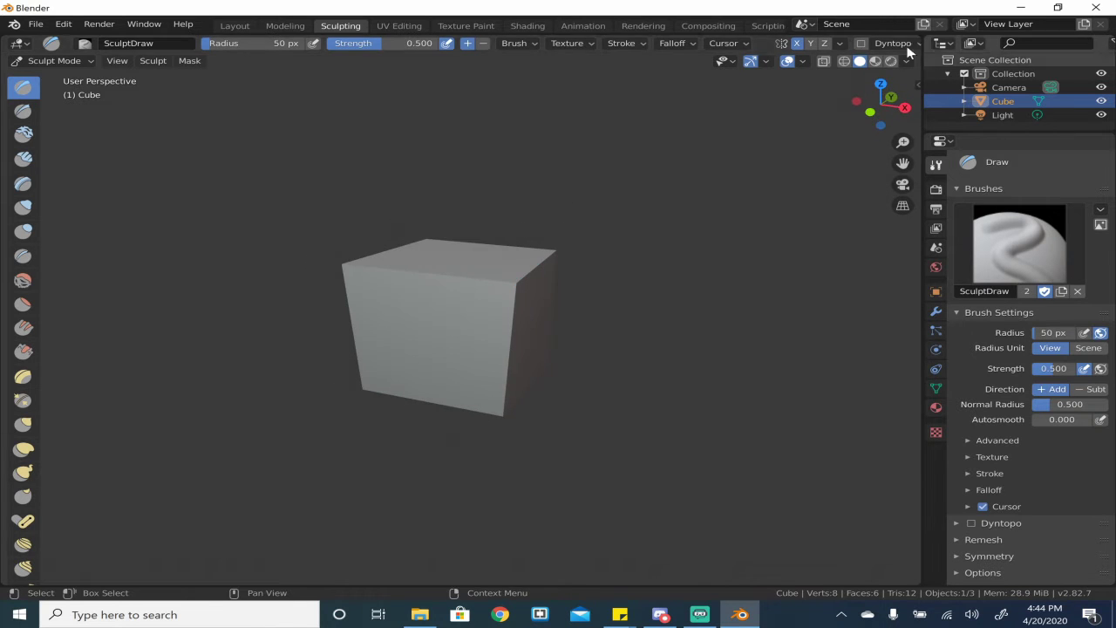
- Enable Dyntopo for the cube, accepting the vertex data warning, and set its detail size to 5 px
{"action": "left_click", "coordinate": [859, 43]}
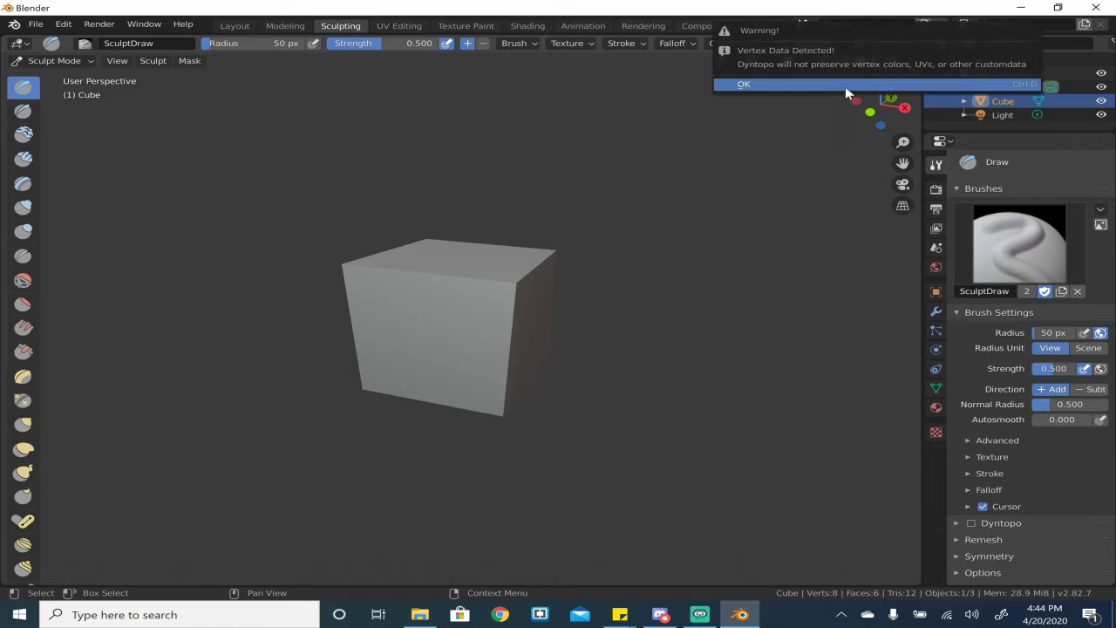
{"action": "left_click", "coordinate": [843, 86]}
{"action": "left_click", "coordinate": [896, 45]}
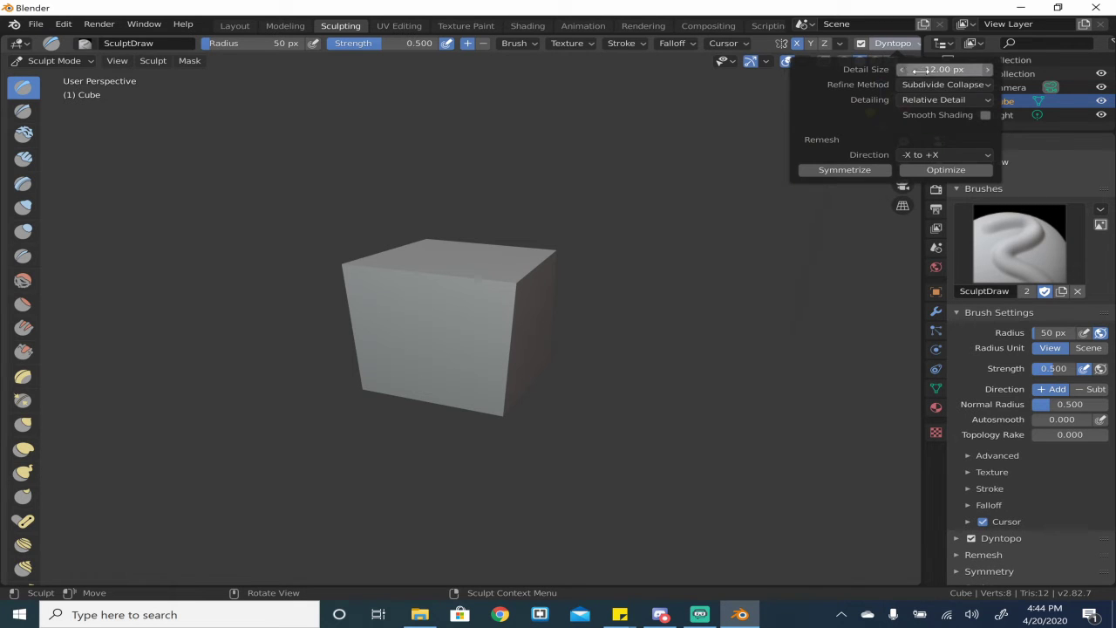
{"action": "left_click", "coordinate": [929, 69]}
{"action": "type", "text": "5"}
{"action": "key", "text": "Return"}
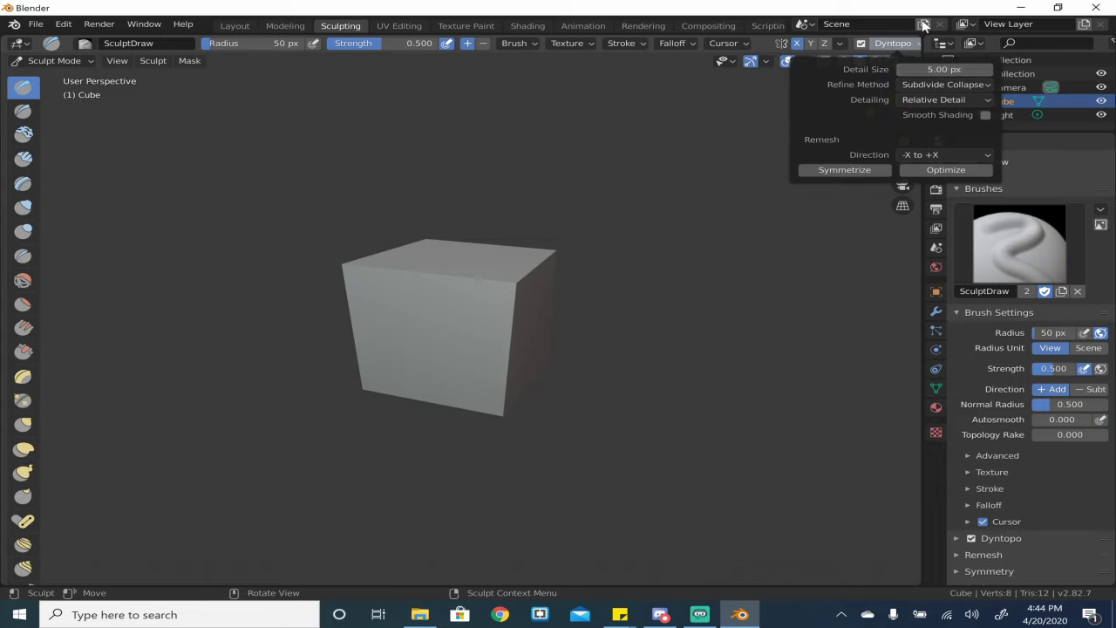
{"action": "left_click", "coordinate": [891, 43]}
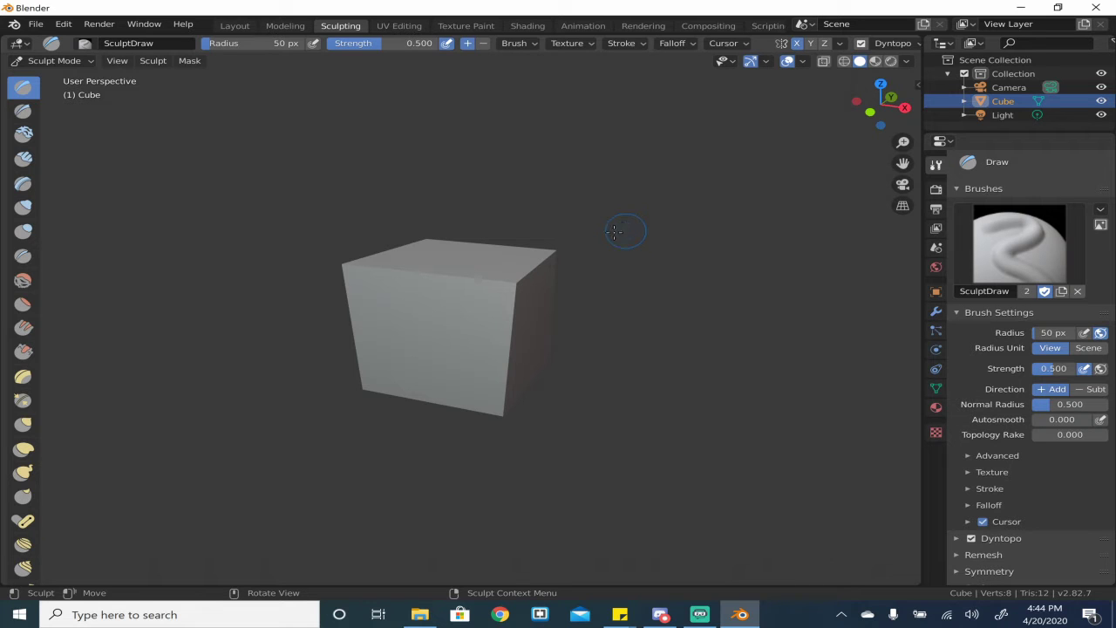
- Sculpt irregular raised bulges over the cube's top and front with the Draw brush
{"action": "mouse_move", "coordinate": [502, 269]}
{"action": "left_mouse_down"}
{"action": "mouse_move", "coordinate": [473, 325]}
{"action": "mouse_move", "coordinate": [440, 344]}
{"action": "mouse_move", "coordinate": [439, 269]}
{"action": "mouse_move", "coordinate": [492, 263]}
{"action": "mouse_move", "coordinate": [471, 273]}
{"action": "mouse_move", "coordinate": [462, 301]}
{"action": "mouse_move", "coordinate": [523, 279]}
{"action": "mouse_move", "coordinate": [576, 238]}
{"action": "mouse_move", "coordinate": [373, 330]}
{"action": "mouse_move", "coordinate": [463, 332]}
{"action": "mouse_move", "coordinate": [440, 349]}
{"action": "mouse_move", "coordinate": [432, 391]}
{"action": "mouse_move", "coordinate": [471, 366]}
{"action": "mouse_move", "coordinate": [505, 305]}
{"action": "mouse_move", "coordinate": [466, 274]}
{"action": "mouse_move", "coordinate": [409, 300]}
{"action": "mouse_move", "coordinate": [453, 323]}
{"action": "mouse_move", "coordinate": [485, 294]}
{"action": "mouse_move", "coordinate": [532, 300]}
{"action": "left_mouse_up"}
{"action": "mouse_move", "coordinate": [568, 349]}
{"action": "middle_mouse_down"}
{"action": "mouse_move", "coordinate": [602, 348]}
{"action": "mouse_move", "coordinate": [627, 332]}
{"action": "mouse_move", "coordinate": [733, 119]}
{"action": "mouse_move", "coordinate": [632, 352]}
{"action": "mouse_move", "coordinate": [673, 324]}
{"action": "middle_mouse_up"}
- Open the UV Editing workspace and switch the sculpted cube from Edit Mode to Object Mode
{"action": "left_click", "coordinate": [394, 26]}
{"action": "mouse_move", "coordinate": [665, 269]}
{"action": "middle_mouse_down"}
{"action": "mouse_move", "coordinate": [776, 316]}
{"action": "mouse_move", "coordinate": [631, 328]}
{"action": "mouse_move", "coordinate": [770, 394]}
{"action": "middle_mouse_up"}
{"action": "scroll", "coordinate": [631, 328], "scroll_direction": "up", "scroll_amount": 4}
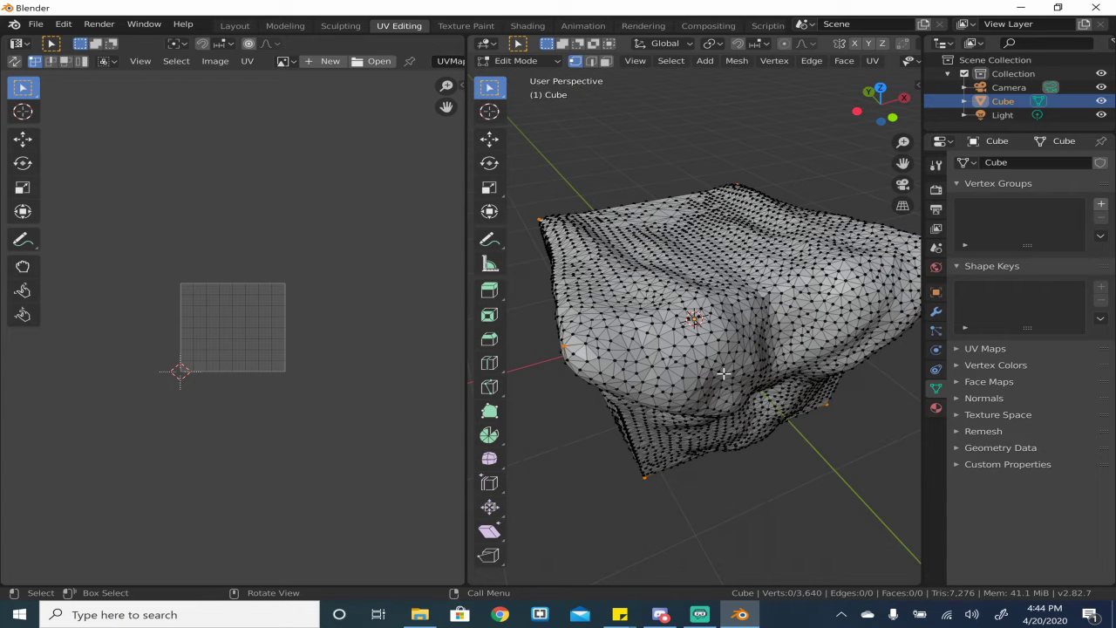
{"action": "mouse_move", "coordinate": [679, 299]}
{"action": "middle_mouse_down"}
{"action": "mouse_move", "coordinate": [734, 276]}
{"action": "mouse_move", "coordinate": [760, 281]}
{"action": "mouse_move", "coordinate": [764, 301]}
{"action": "middle_mouse_up"}
{"action": "key", "text": "Tab"}
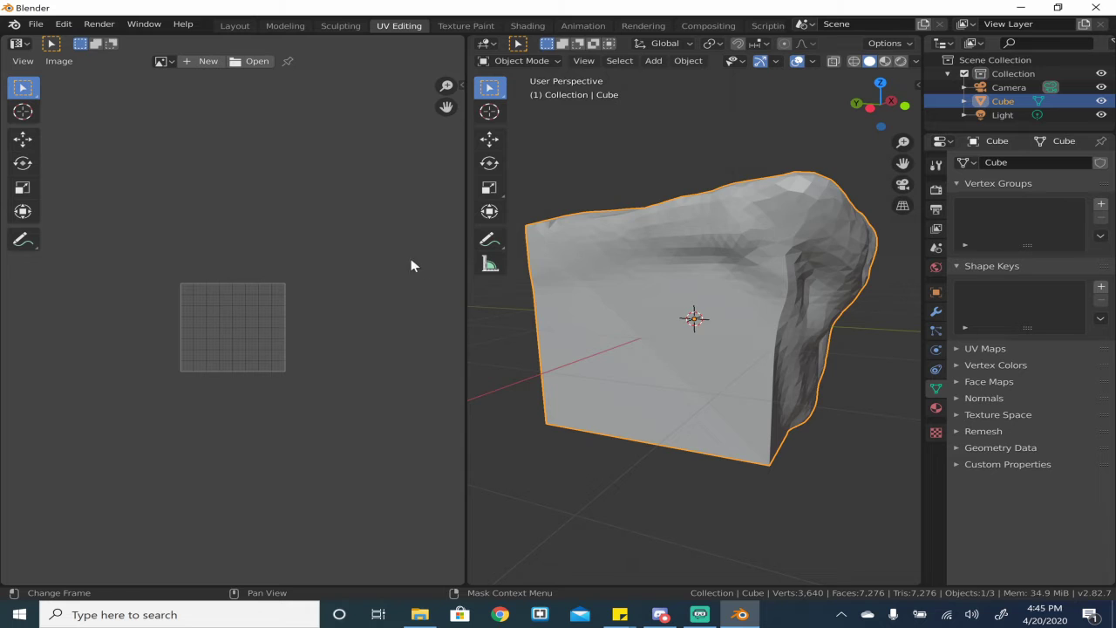
{"action": "middle_click_drag", "start_coordinate": [575, 308], "coordinate": [642, 363]}
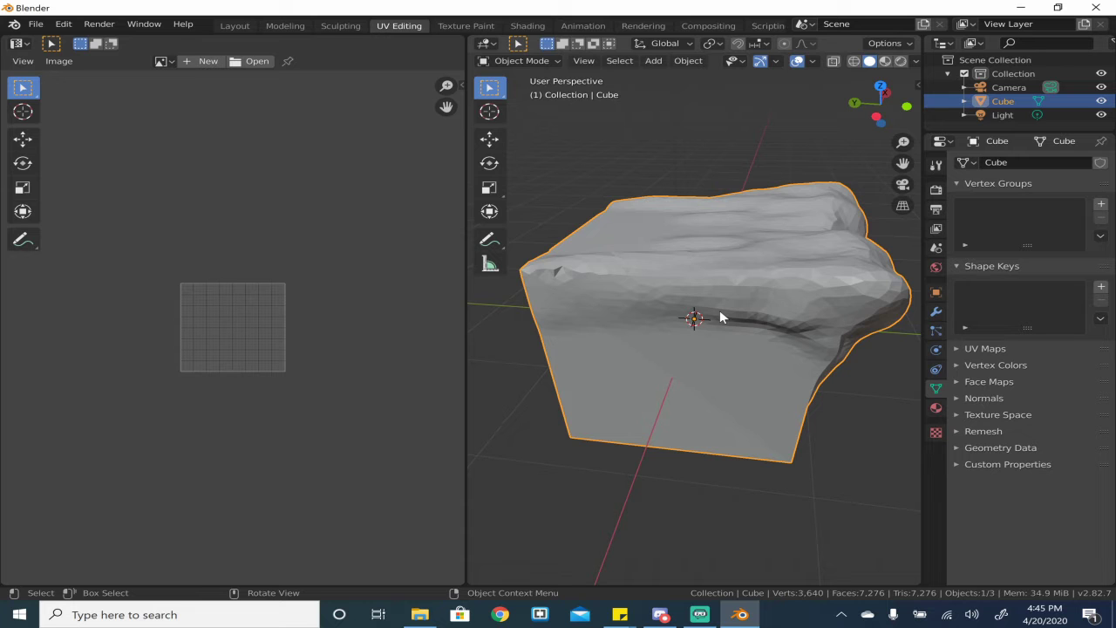
- Open the Texture Paint workspace and examine the untextured sculpted cube
{"action": "left_click", "coordinate": [459, 25]}
{"action": "mouse_move", "coordinate": [657, 353]}
{"action": "middle_mouse_down"}
{"action": "mouse_move", "coordinate": [729, 311]}
{"action": "mouse_move", "coordinate": [710, 288]}
{"action": "mouse_move", "coordinate": [722, 264]}
{"action": "middle_mouse_up"}
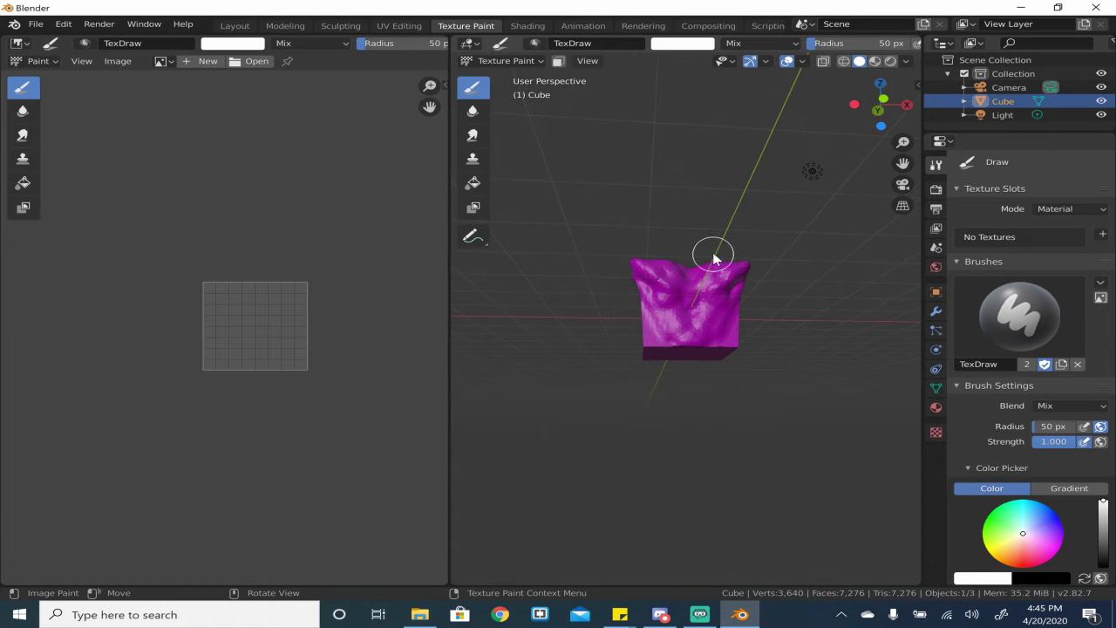
{"action": "scroll", "coordinate": [710, 274], "scroll_direction": "up", "scroll_amount": 6}
{"action": "middle_click_drag", "start_coordinate": [678, 323], "coordinate": [706, 340]}
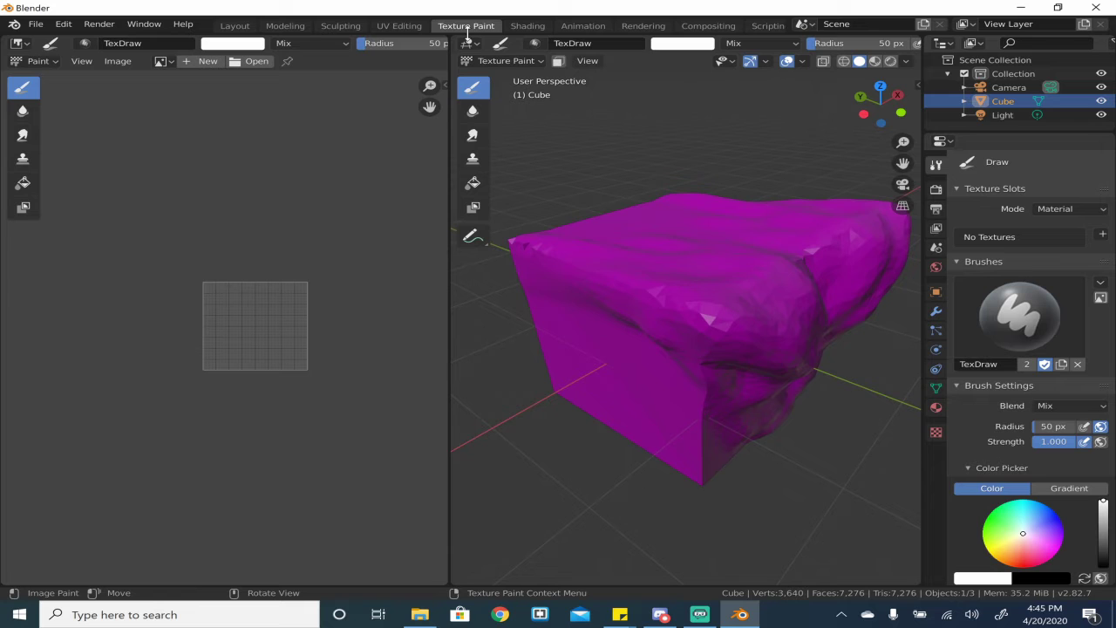
- Open the Shading workspace with the cube and its material nodes in view
{"action": "left_click", "coordinate": [528, 26]}
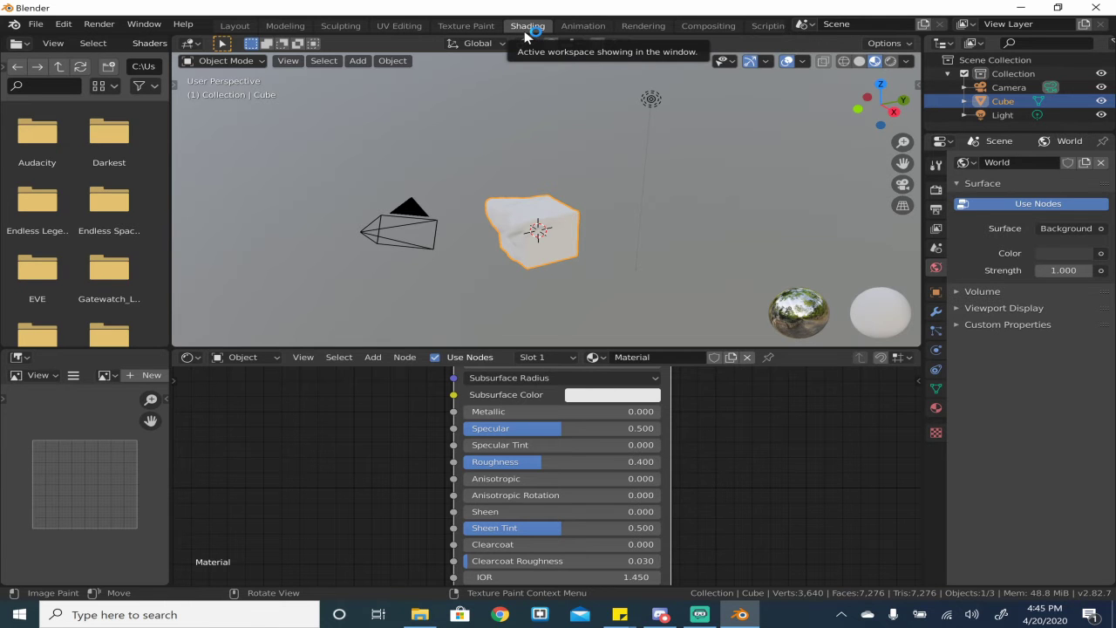
{"action": "scroll", "coordinate": [667, 436], "scroll_direction": "down", "scroll_amount": 3}
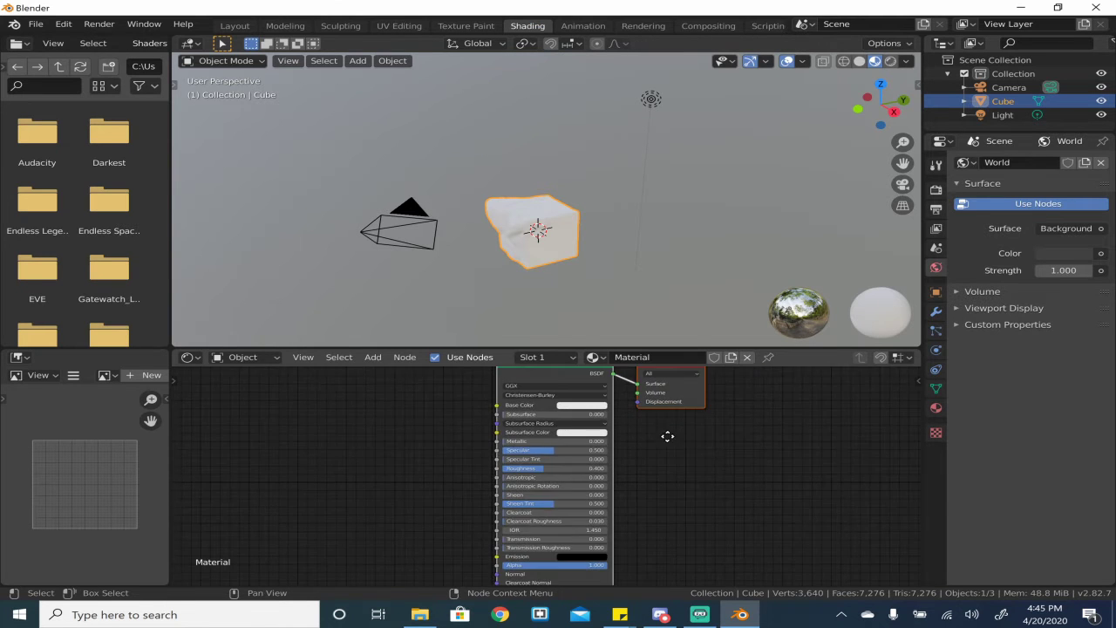
{"action": "middle_click_drag", "start_coordinate": [667, 436], "coordinate": [760, 491]}
{"action": "middle_click_drag", "start_coordinate": [550, 288], "coordinate": [715, 94]}
{"action": "left_click_drag", "start_coordinate": [876, 102], "coordinate": [883, 106]}
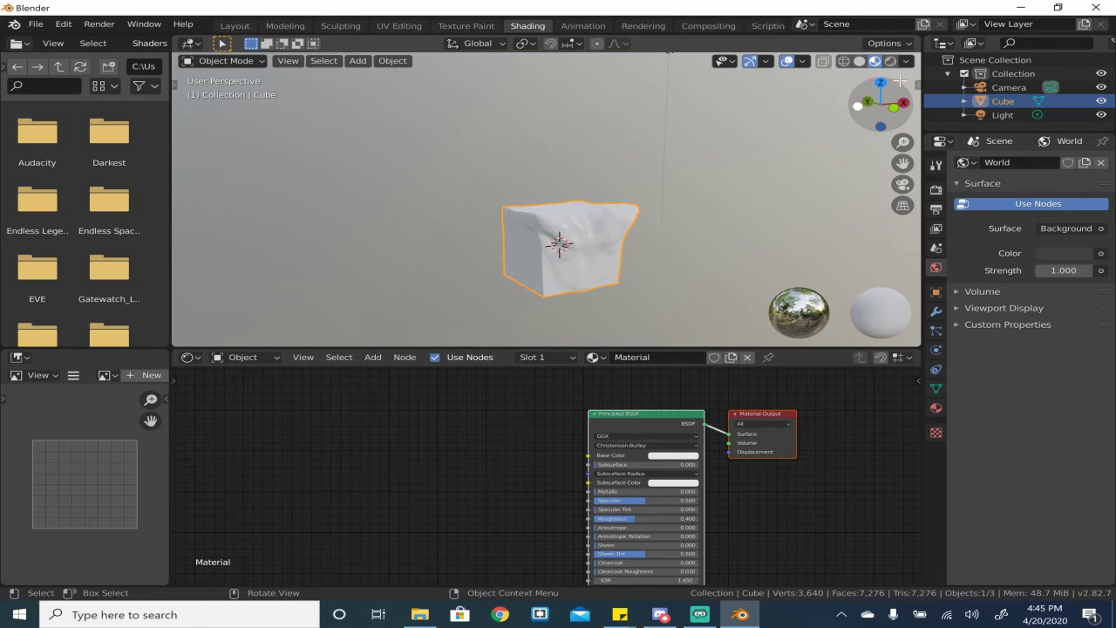
- Check the viewport shading options, keep Material Preview, and show the scene's render properties
{"action": "left_click", "coordinate": [907, 61]}
{"action": "left_click", "coordinate": [905, 62]}
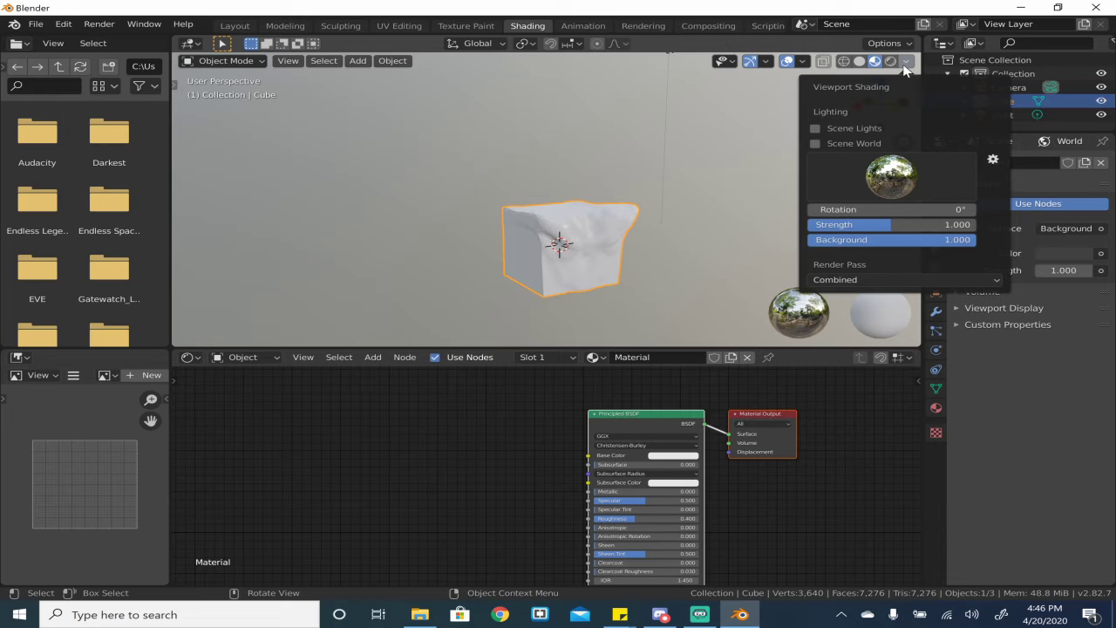
{"action": "left_click", "coordinate": [876, 63]}
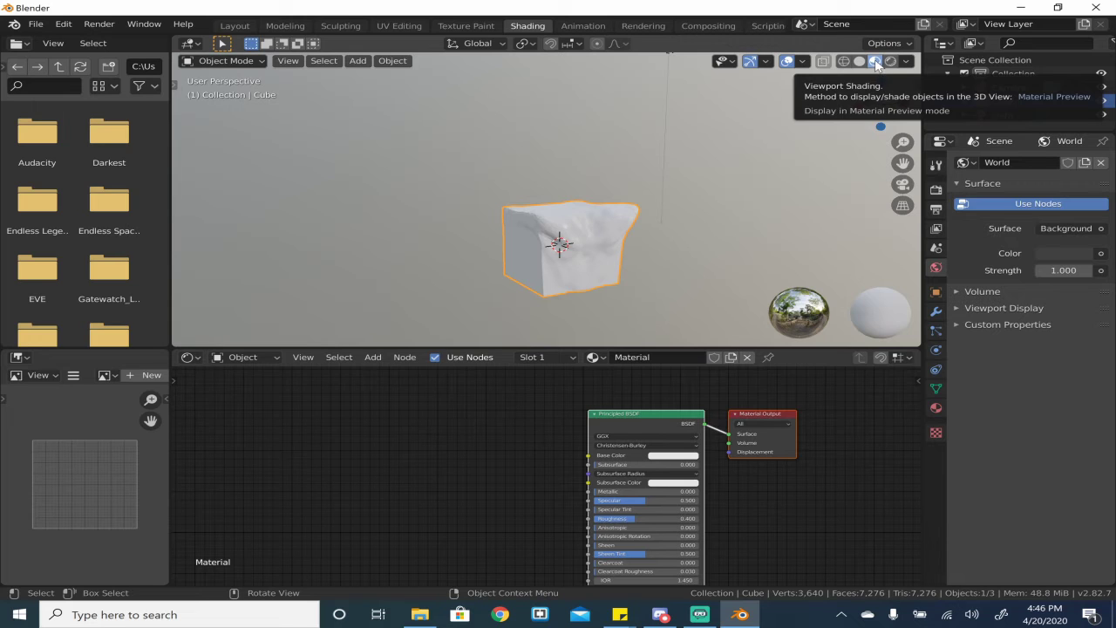
{"action": "left_click", "coordinate": [935, 189]}
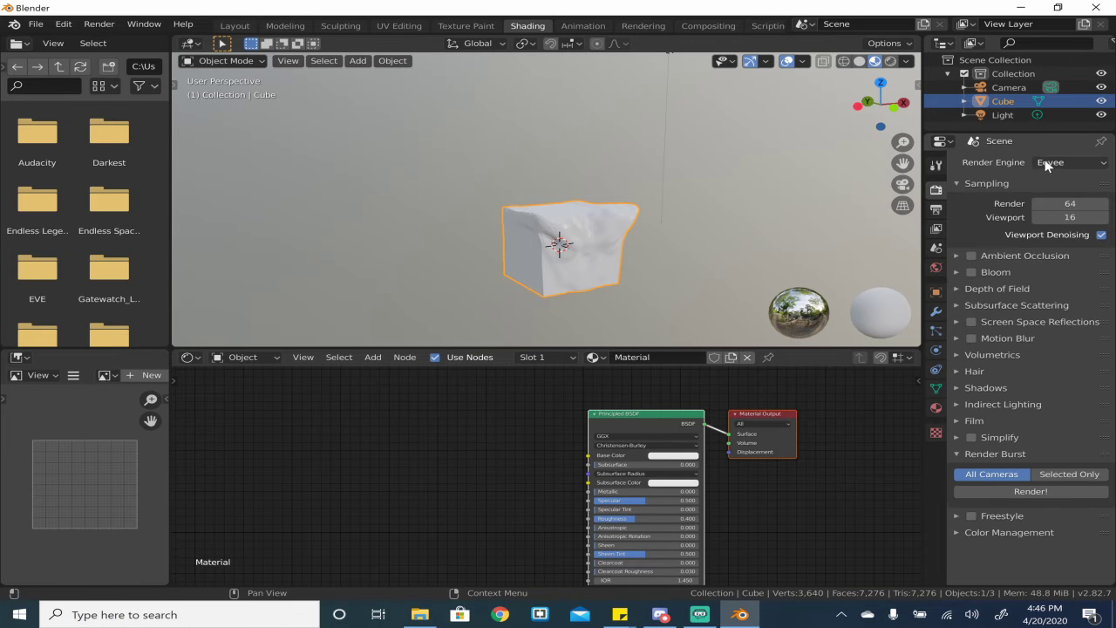
- Reposition the material's nodes and adjust the Principled BSDF's Base Color near white
{"action": "mouse_move", "coordinate": [576, 248]}
{"action": "middle_mouse_down"}
{"action": "mouse_move", "coordinate": [563, 254]}
{"action": "mouse_move", "coordinate": [568, 236]}
{"action": "middle_mouse_up"}
{"action": "scroll", "coordinate": [581, 188], "scroll_direction": "up", "scroll_amount": 4}
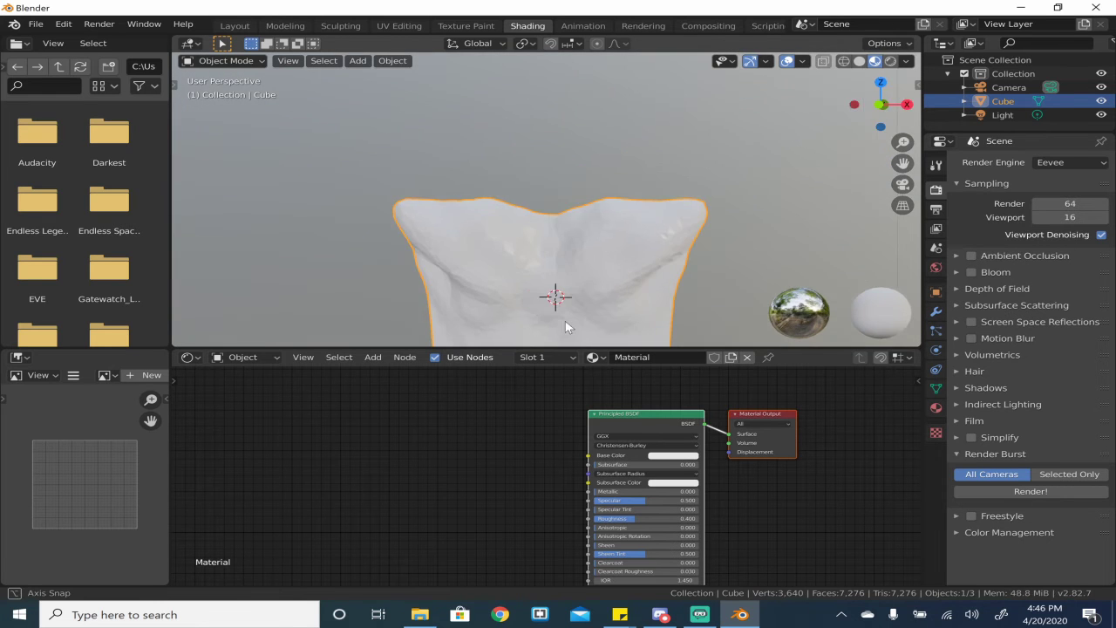
{"action": "left_click_drag", "start_coordinate": [645, 415], "coordinate": [621, 392]}
{"action": "left_click", "coordinate": [729, 395]}
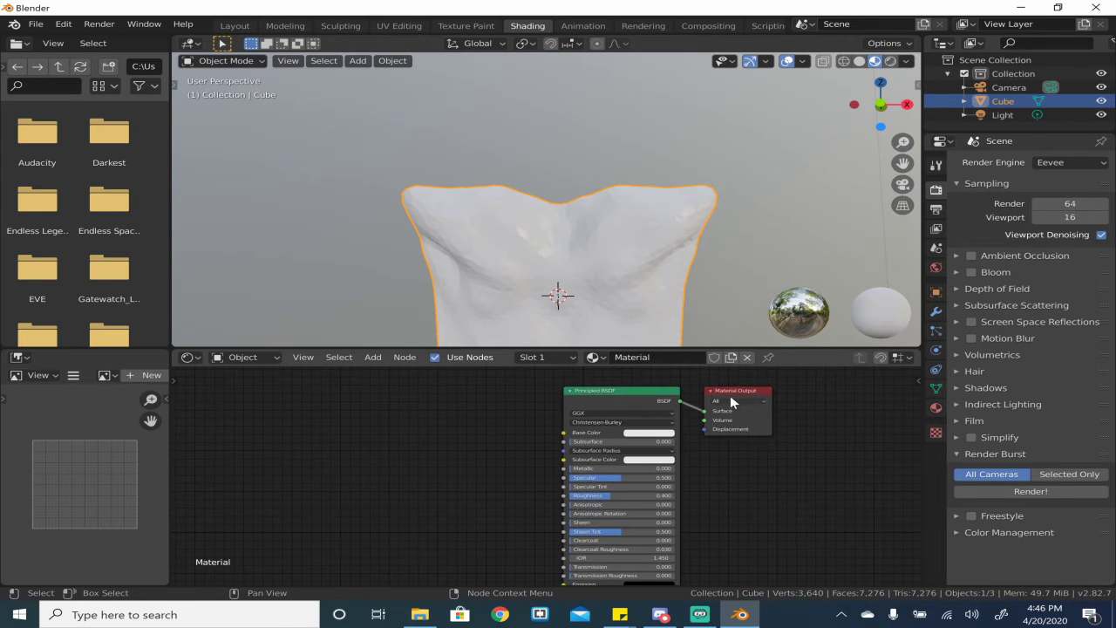
{"action": "left_click", "coordinate": [648, 433]}
{"action": "mouse_move", "coordinate": [707, 320]}
{"action": "left_mouse_down"}
{"action": "mouse_move", "coordinate": [706, 343]}
{"action": "mouse_move", "coordinate": [706, 318]}
{"action": "left_mouse_up"}
- Set the Principled BSDF's Specular Tint and Specular to 1.000 and its Roughness to 0.170
{"action": "left_click_drag", "start_coordinate": [629, 490], "coordinate": [708, 485]}
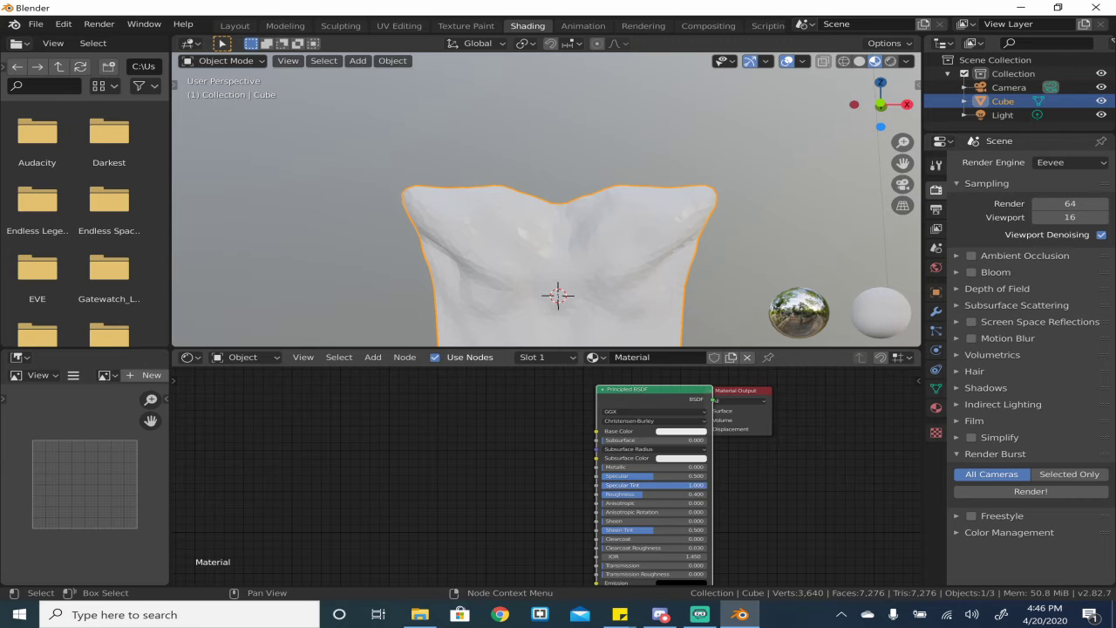
{"action": "middle_click_drag", "start_coordinate": [565, 334], "coordinate": [641, 246]}
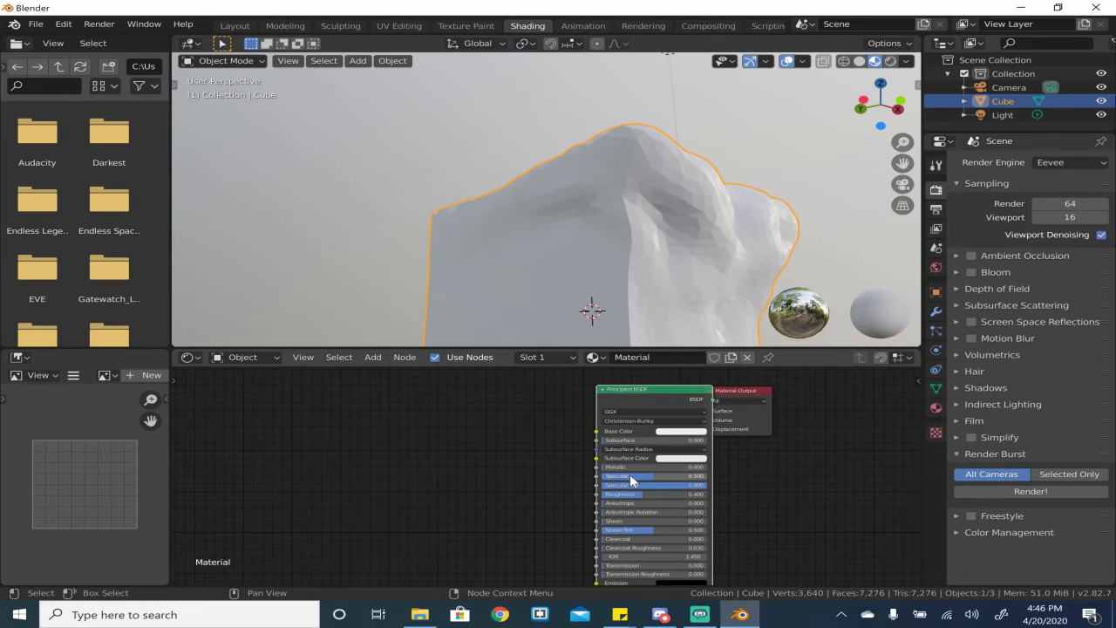
{"action": "mouse_move", "coordinate": [652, 476]}
{"action": "left_mouse_down"}
{"action": "mouse_move", "coordinate": [708, 476]}
{"action": "mouse_move", "coordinate": [632, 493]}
{"action": "left_mouse_up"}
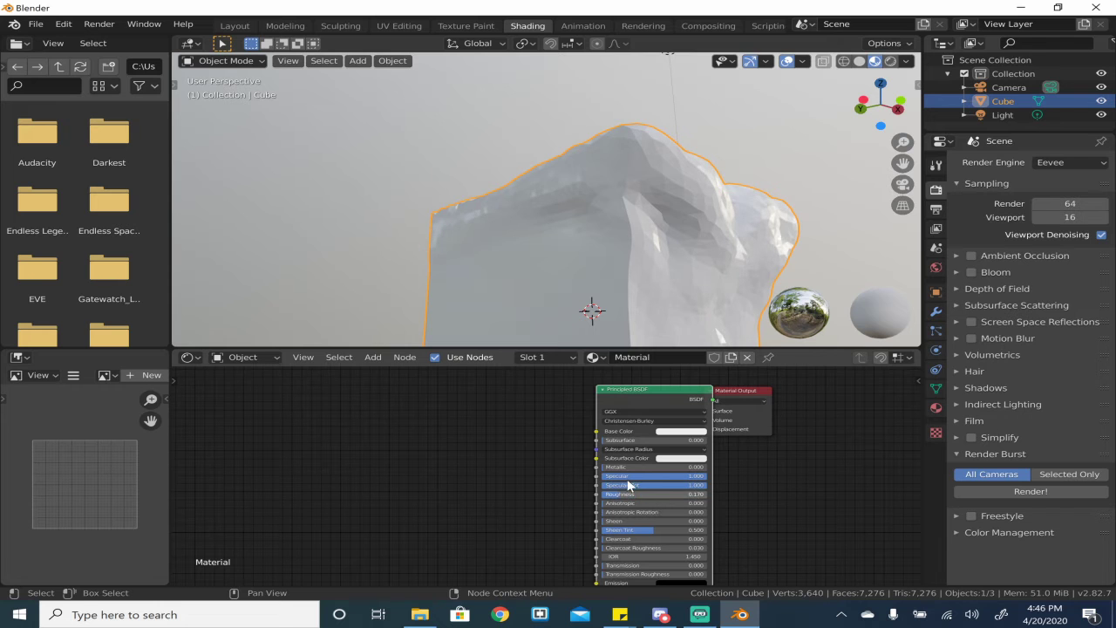
- Set the Principled BSDF's Metallic to 1.000 and Roughness to 0.445, viewing the effect on the cube
{"action": "middle_click_drag", "start_coordinate": [614, 249], "coordinate": [601, 292]}
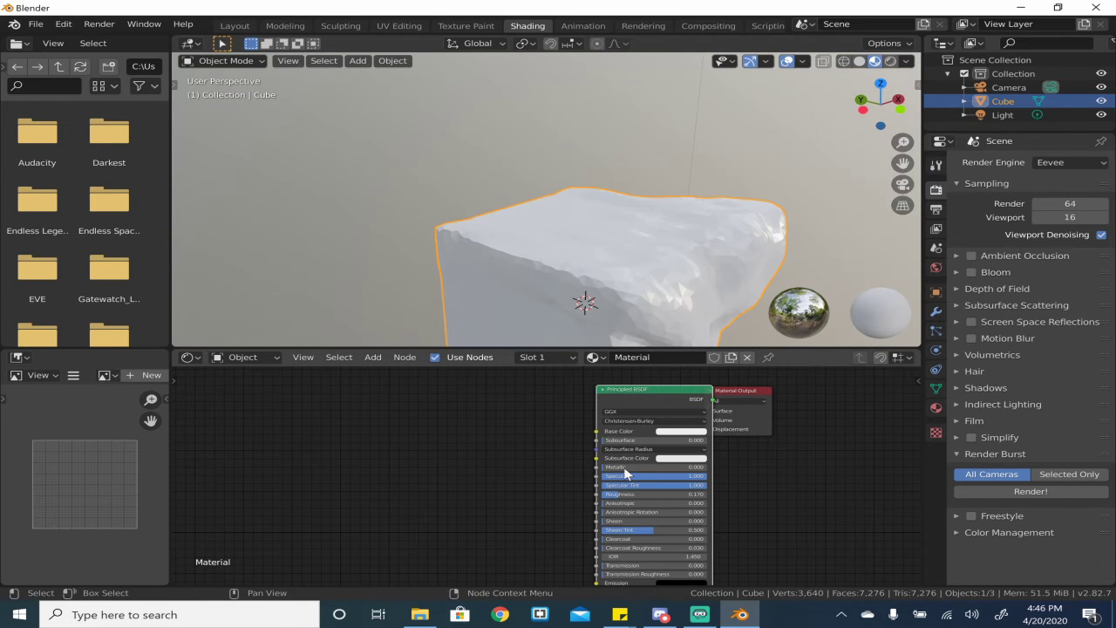
{"action": "left_click_drag", "start_coordinate": [649, 468], "coordinate": [707, 468]}
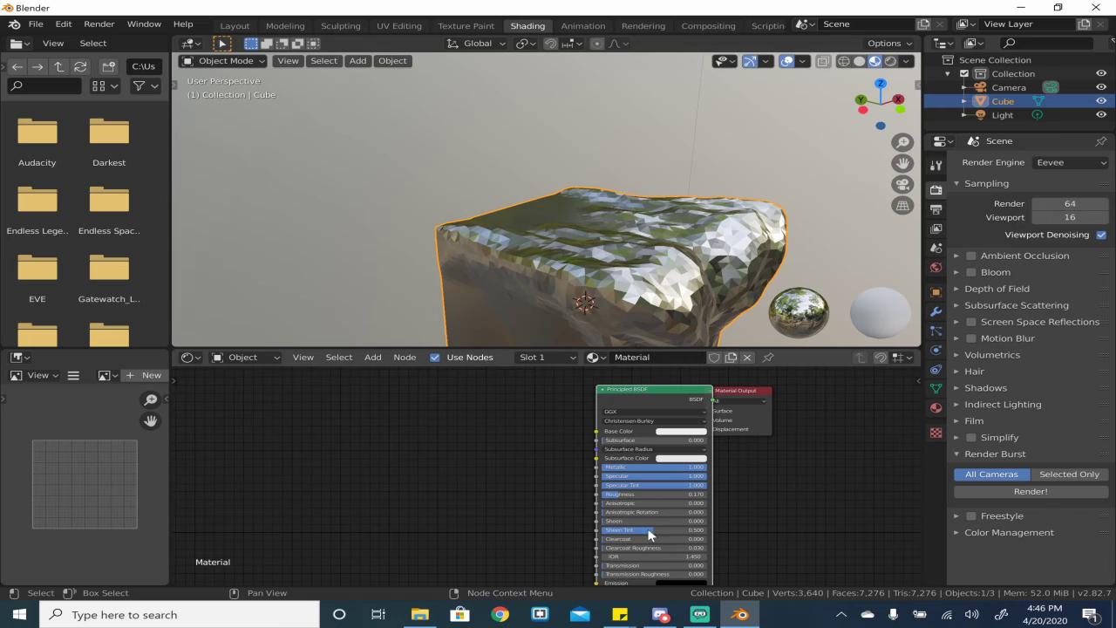
{"action": "middle_click_drag", "start_coordinate": [701, 288], "coordinate": [653, 265]}
{"action": "left_click_drag", "start_coordinate": [615, 494], "coordinate": [645, 493]}
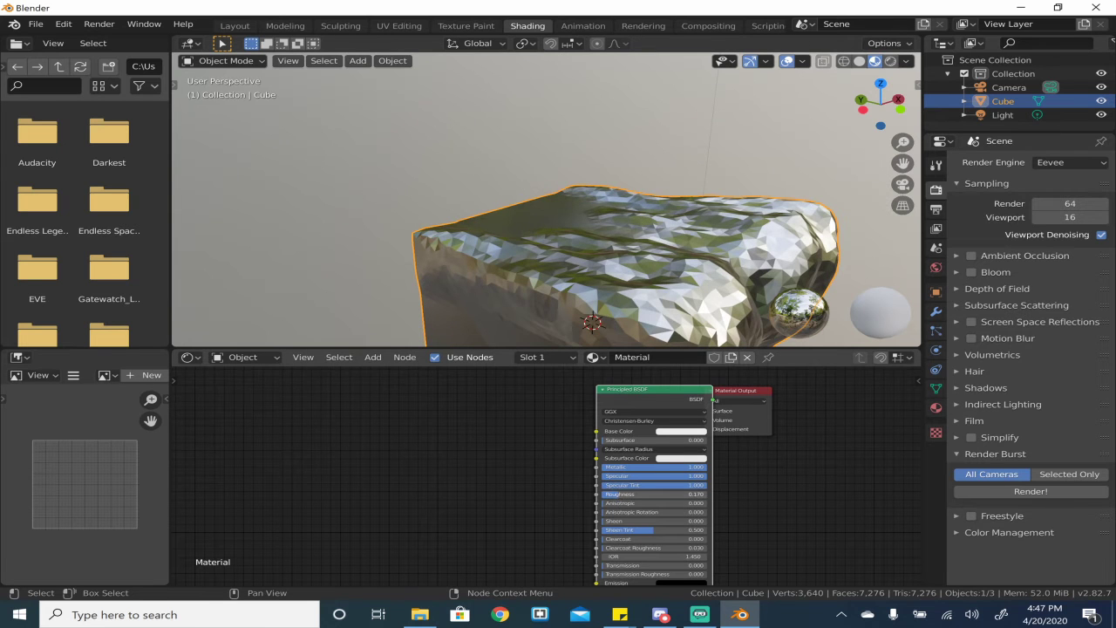
{"action": "middle_click_drag", "start_coordinate": [674, 232], "coordinate": [612, 154]}
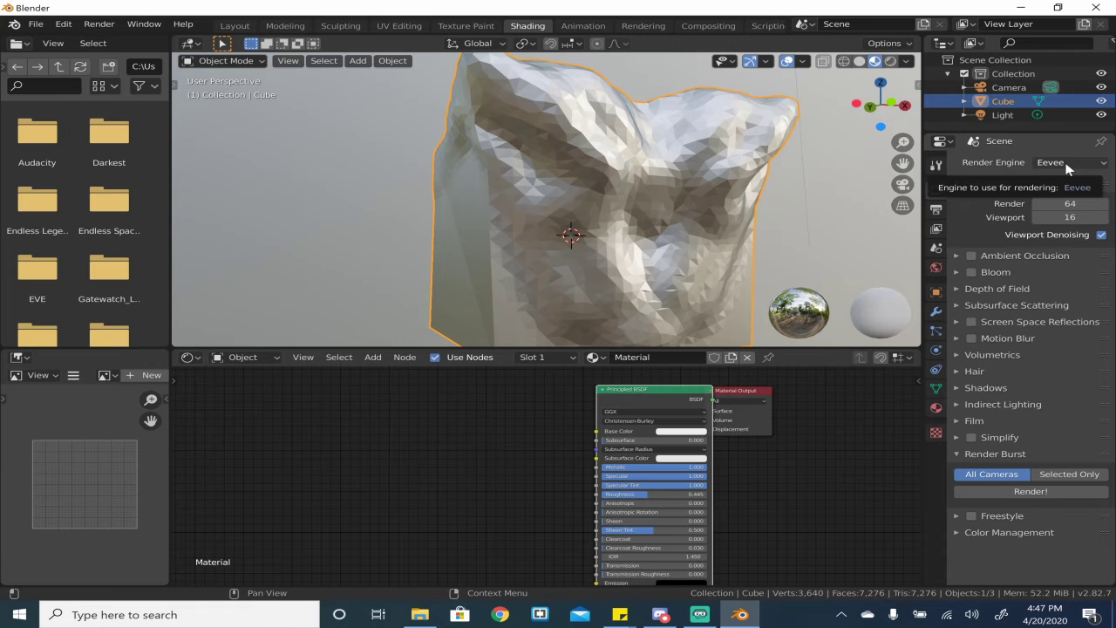
- Show the cube in Rendered viewport shading and change the render engine to Cycles for comparison
{"action": "middle_click_drag", "start_coordinate": [616, 231], "coordinate": [581, 241]}
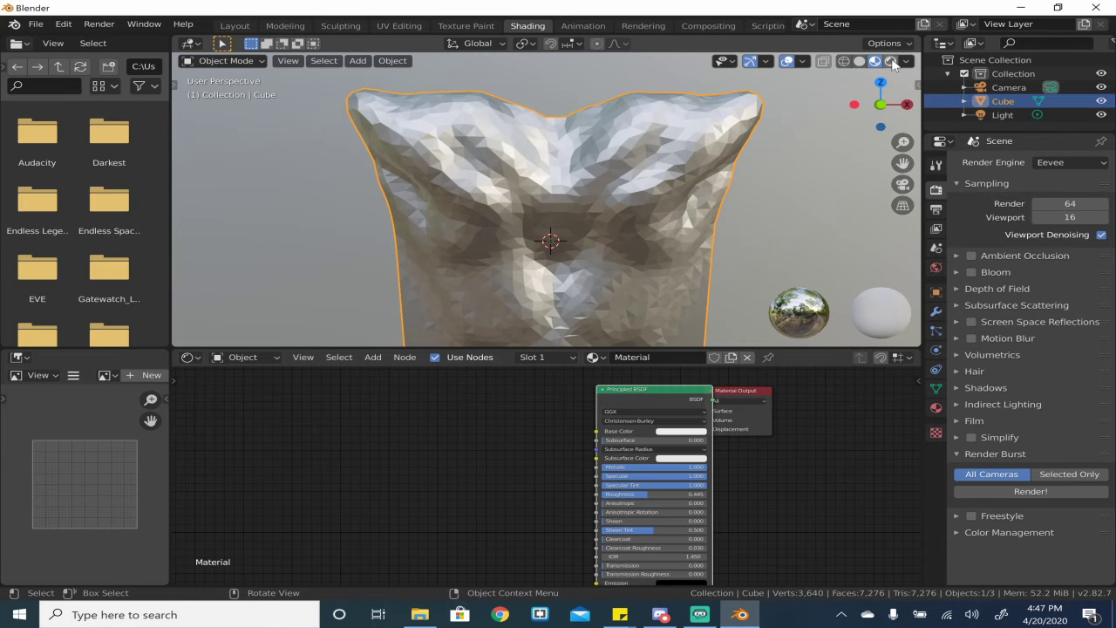
{"action": "left_click", "coordinate": [890, 61]}
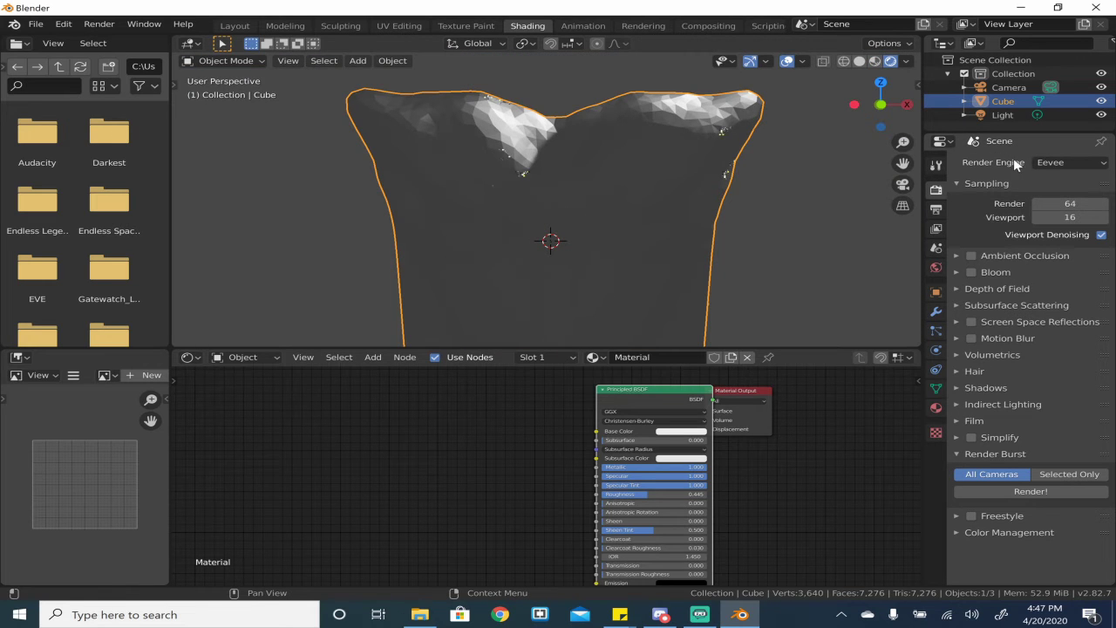
{"action": "middle_click_drag", "start_coordinate": [660, 200], "coordinate": [650, 171]}
{"action": "left_click", "coordinate": [1085, 163]}
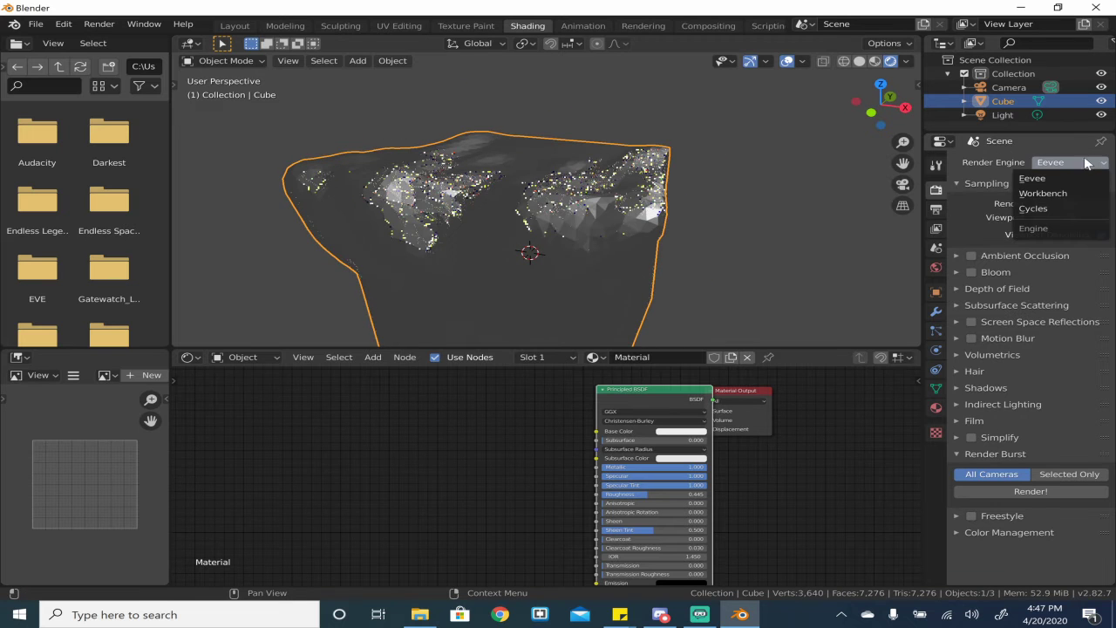
{"action": "left_click", "coordinate": [1047, 208]}
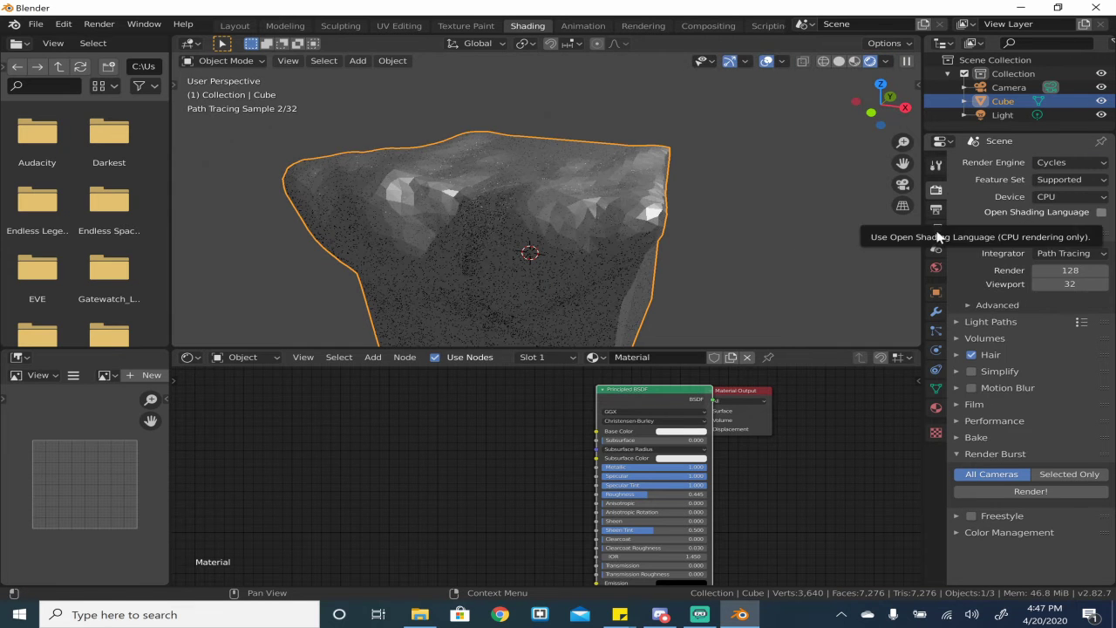
{"action": "middle_click_drag", "start_coordinate": [601, 219], "coordinate": [602, 211]}
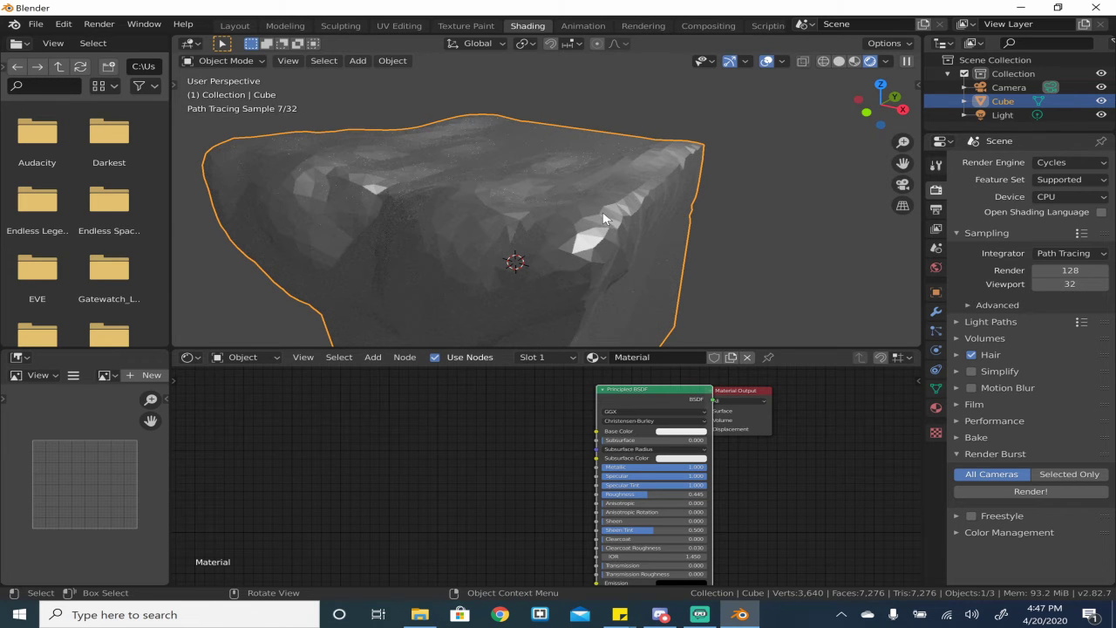
- Return the render engine to Eevee and the viewport to Material Preview shading
{"action": "left_click", "coordinate": [1062, 165]}
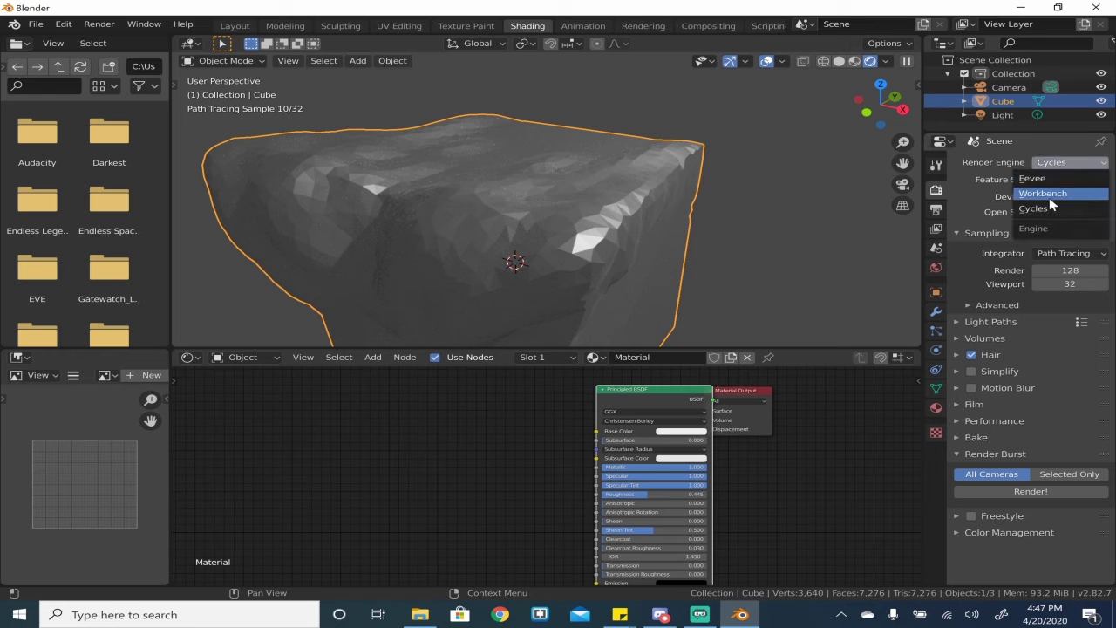
{"action": "left_click", "coordinate": [1057, 178]}
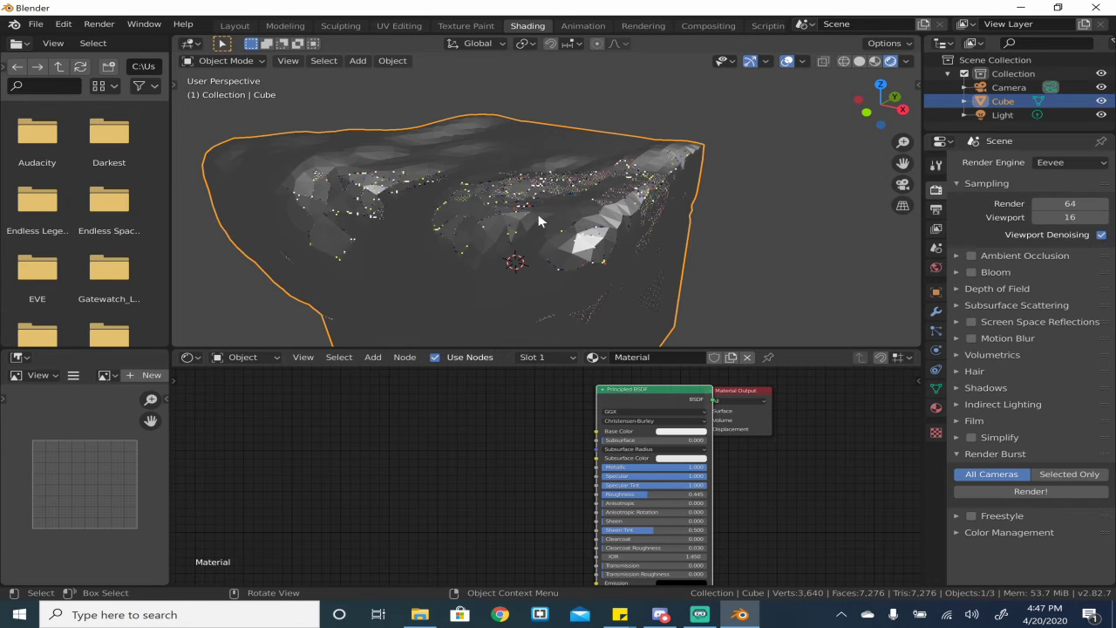
{"action": "left_click", "coordinate": [874, 61]}
{"action": "mouse_move", "coordinate": [704, 146]}
{"action": "middle_mouse_down"}
{"action": "mouse_move", "coordinate": [666, 202]}
{"action": "mouse_move", "coordinate": [705, 222]}
{"action": "middle_mouse_up"}
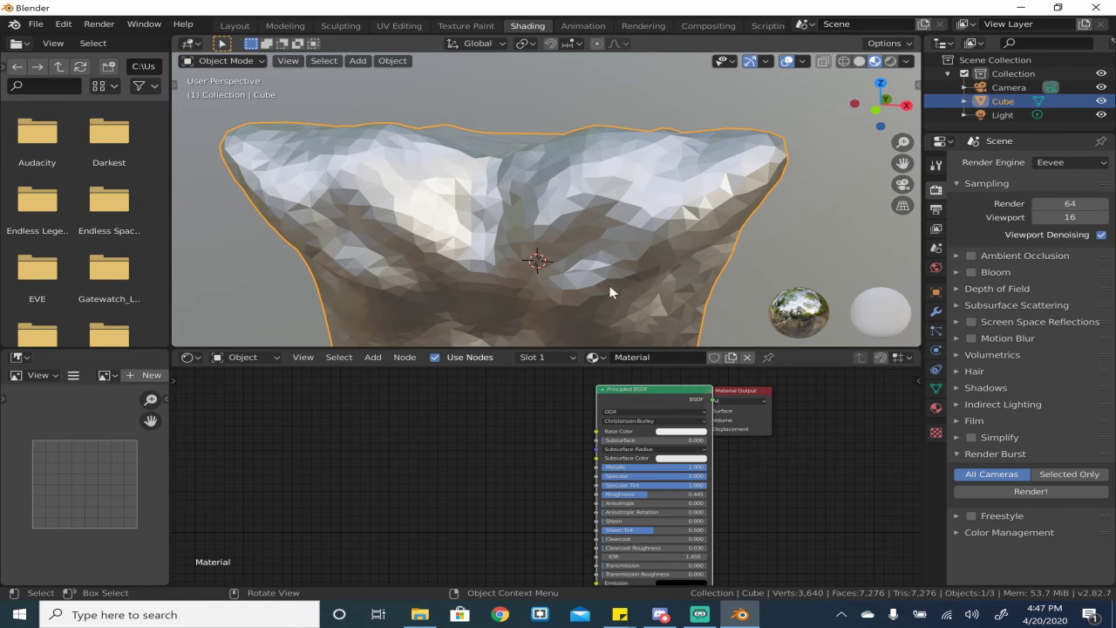
- Compare the cube in Solid shading with Material Preview, ending in Material Preview
{"action": "key", "text": "z"}
{"action": "key", "text": "z"}
{"action": "left_click", "coordinate": [859, 60]}
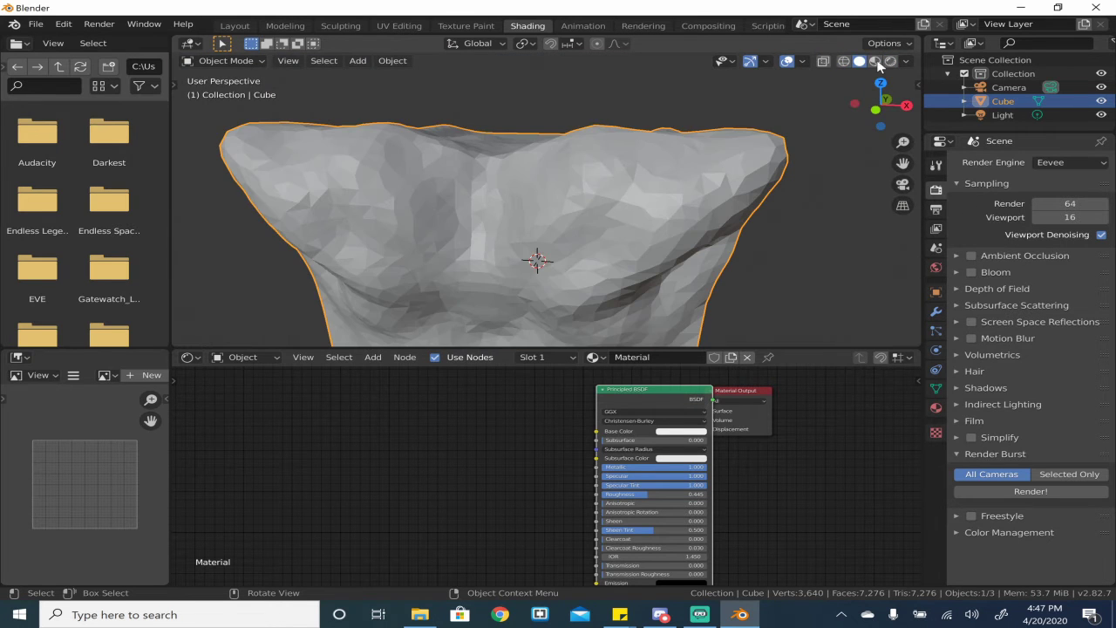
{"action": "left_click", "coordinate": [874, 60]}
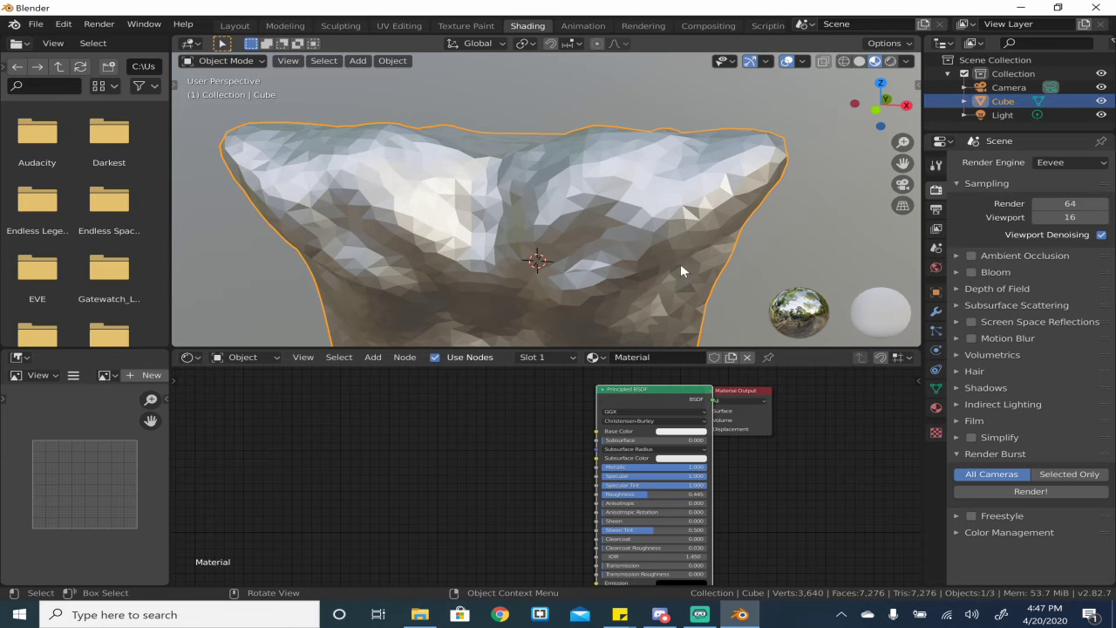
{"action": "scroll", "coordinate": [680, 270], "scroll_direction": "down", "scroll_amount": 3}
- Open the Animation workspace and insert a location keyframe for the cube at frame 1
{"action": "left_click", "coordinate": [581, 25]}
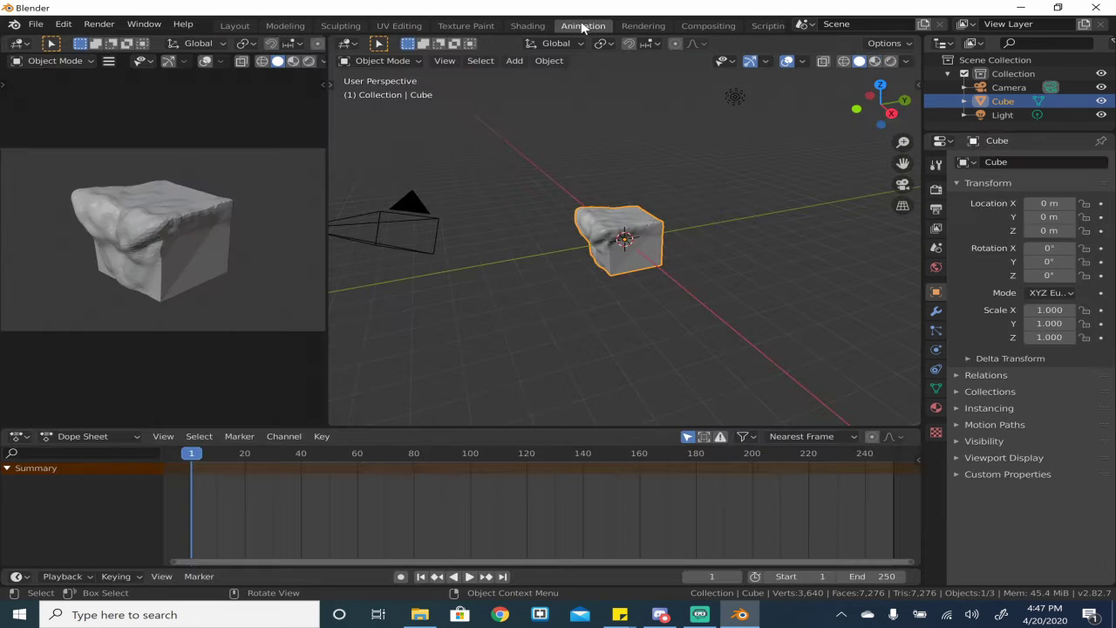
{"action": "middle_click_drag", "start_coordinate": [461, 232], "coordinate": [678, 215]}
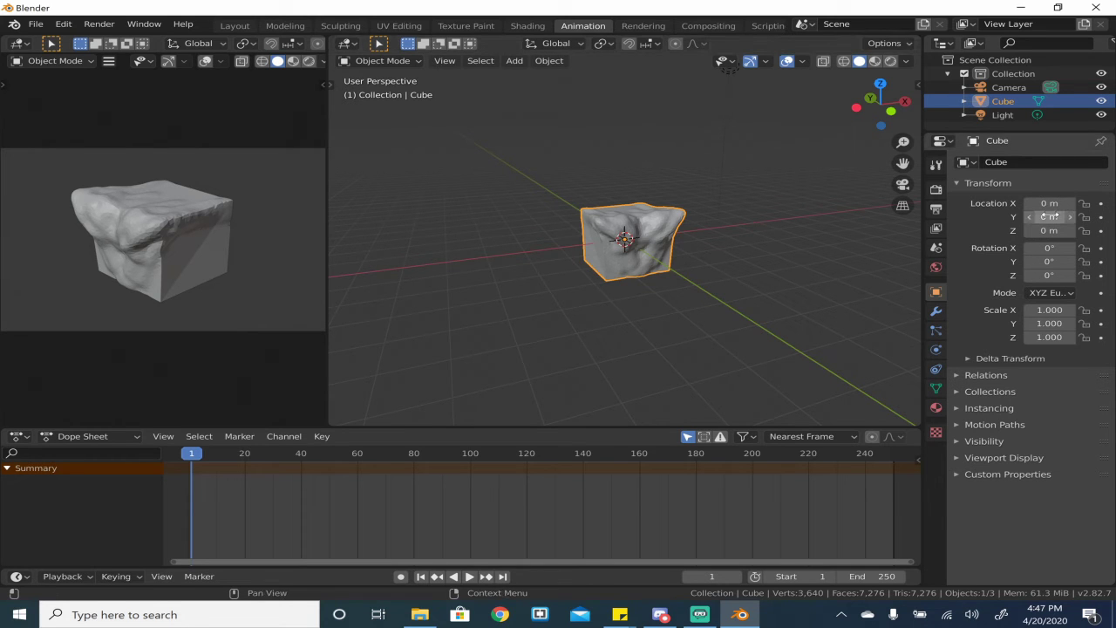
{"action": "key", "text": "i"}
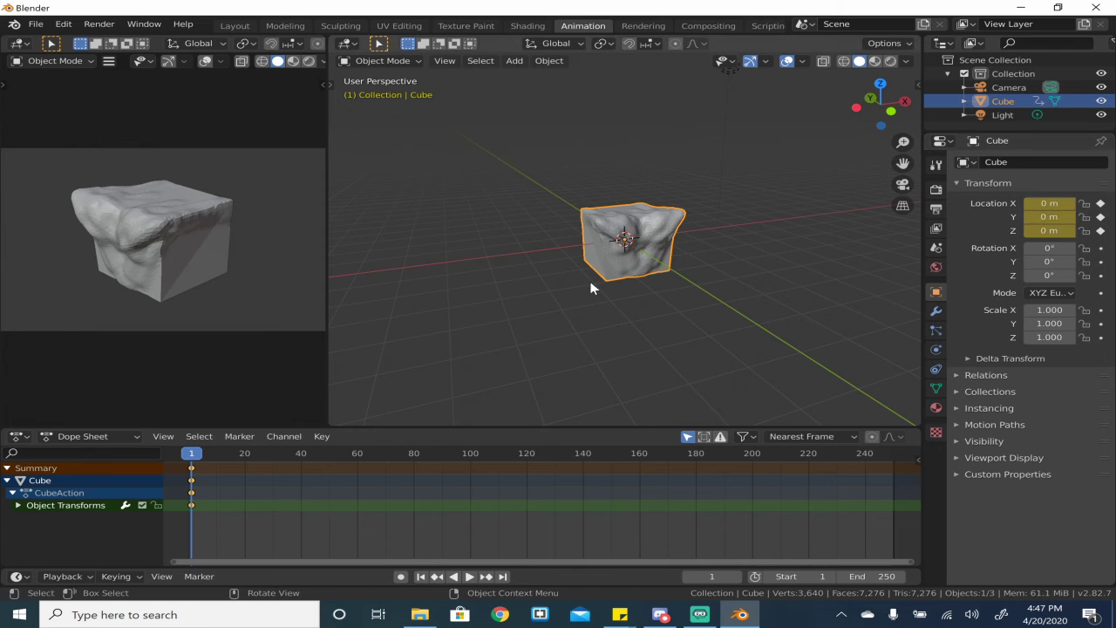
{"action": "key", "text": "g"}
{"action": "key", "text": "x"}
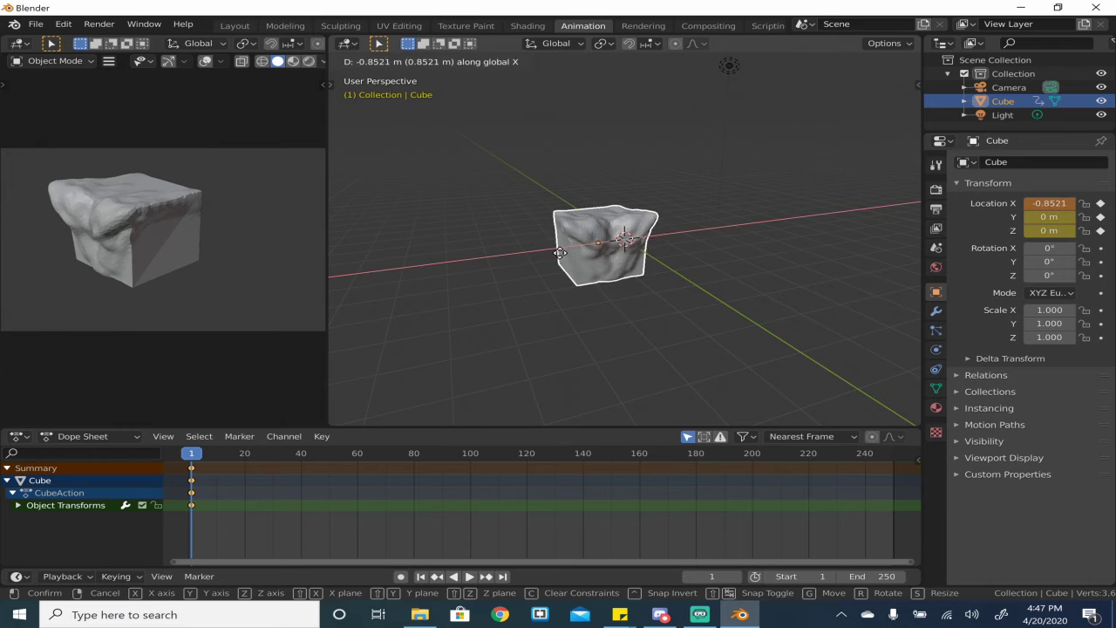
{"action": "right_click", "coordinate": [560, 253]}
- At frame 250, move the cube along the X axis to 9 m and insert a location keyframe
{"action": "left_click_drag", "start_coordinate": [201, 453], "coordinate": [884, 462]}
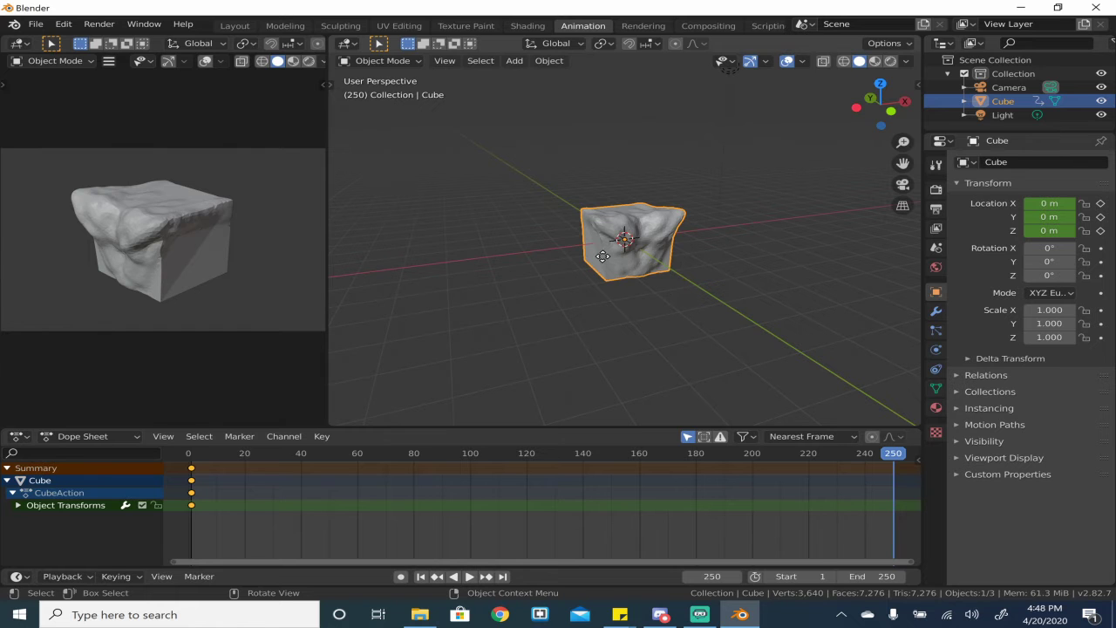
{"action": "key", "text": "g"}
{"action": "key", "text": "x"}
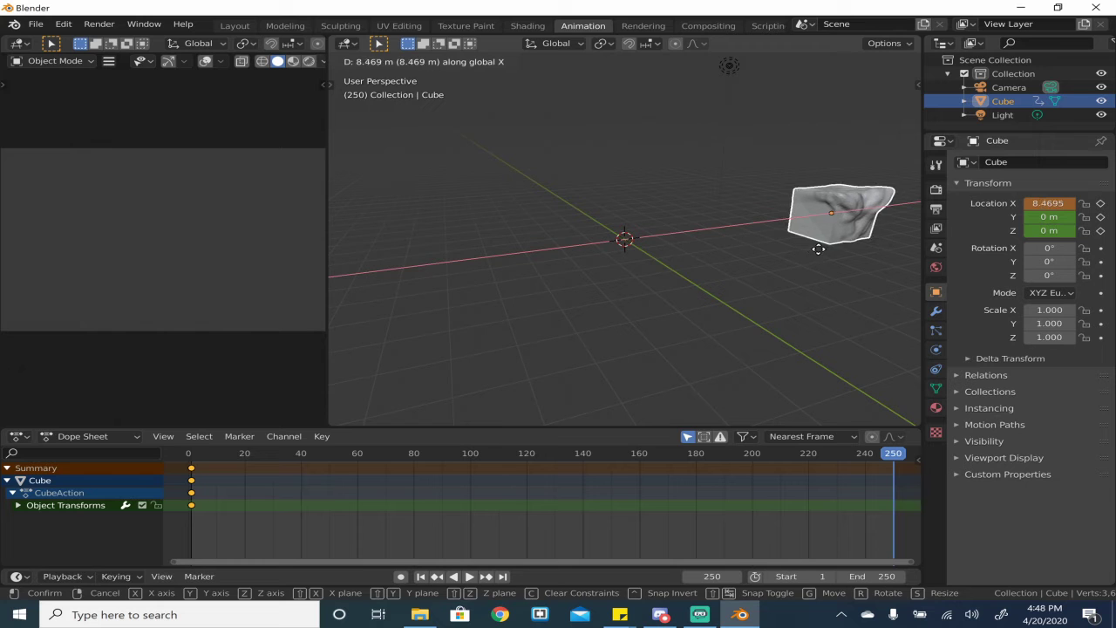
{"action": "left_click", "coordinate": [827, 243]}
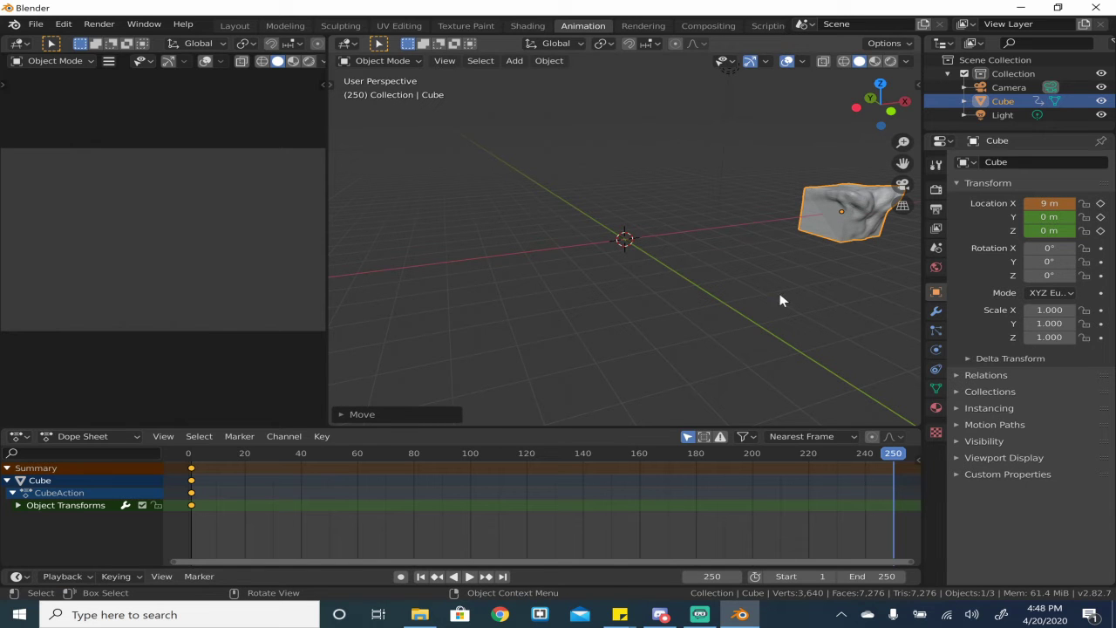
{"action": "key", "text": "i"}
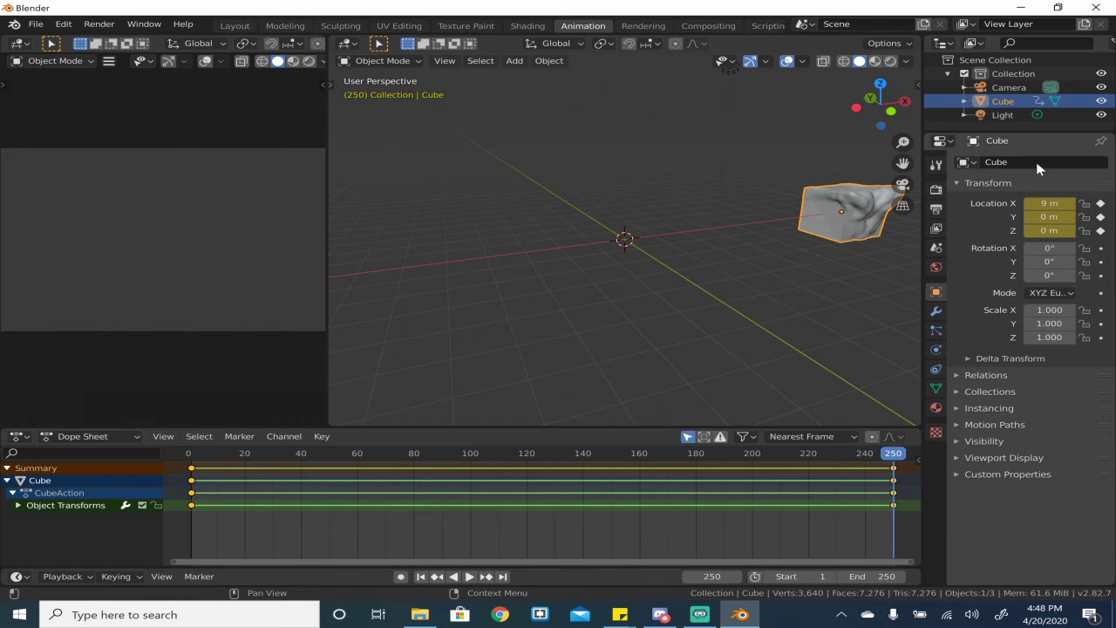
- Play the cube's animation to check its movement and return the playhead to the start of the timeline
{"action": "key", "text": "shift+ctrl+space"}
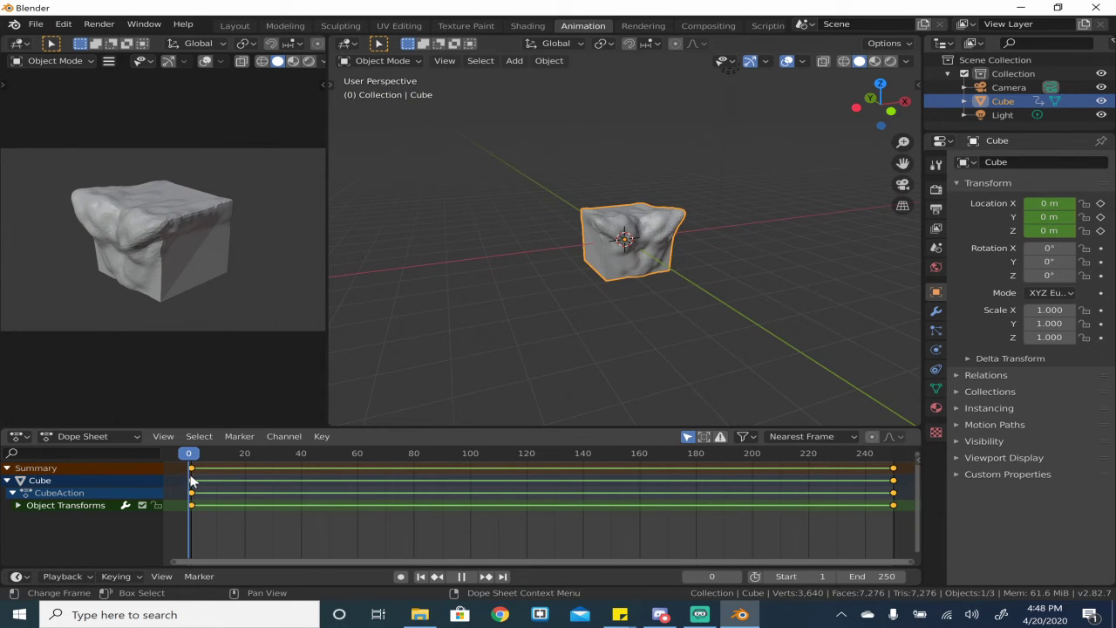
{"action": "key", "text": "space"}
{"action": "key", "text": "space"}
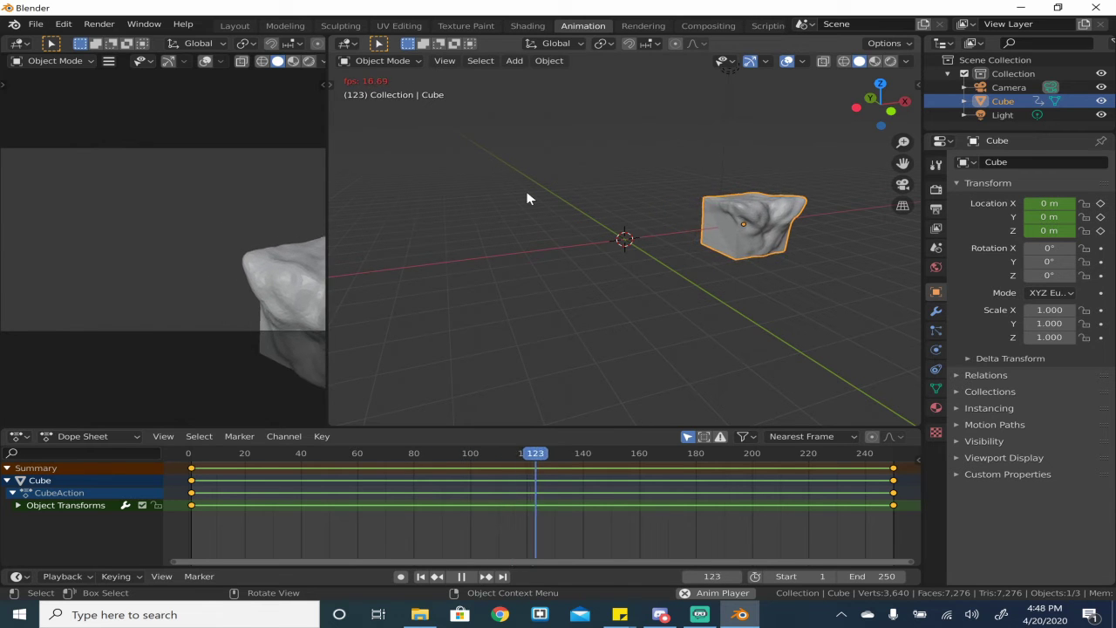
{"action": "key", "text": "space"}
{"action": "left_click_drag", "start_coordinate": [547, 458], "coordinate": [194, 459]}
{"action": "key", "text": "space"}
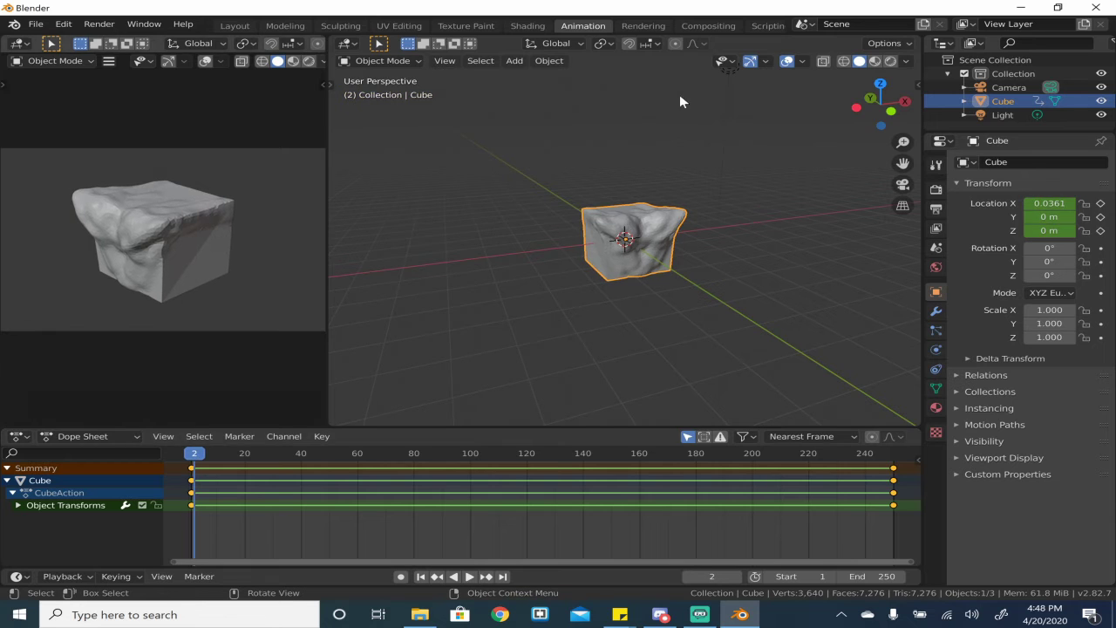
- Visit the Rendering workspace, and enable Use Nodes in the Compositing workspace
{"action": "left_click", "coordinate": [645, 26]}
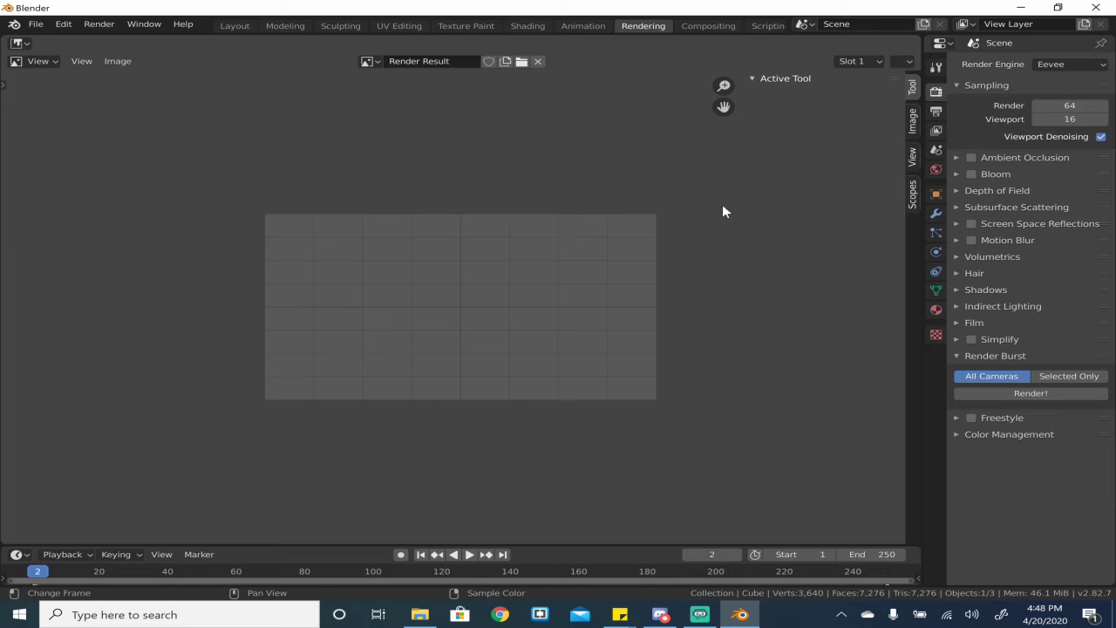
{"action": "left_click", "coordinate": [706, 25]}
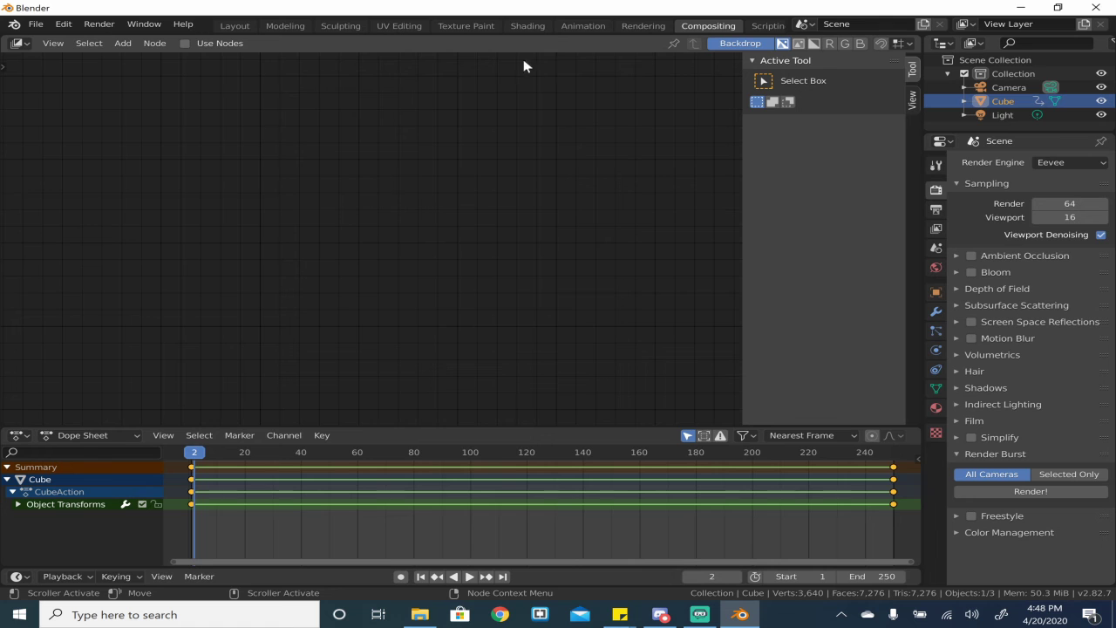
{"action": "left_click", "coordinate": [184, 42]}
{"action": "middle_click_drag", "start_coordinate": [459, 266], "coordinate": [363, 402]}
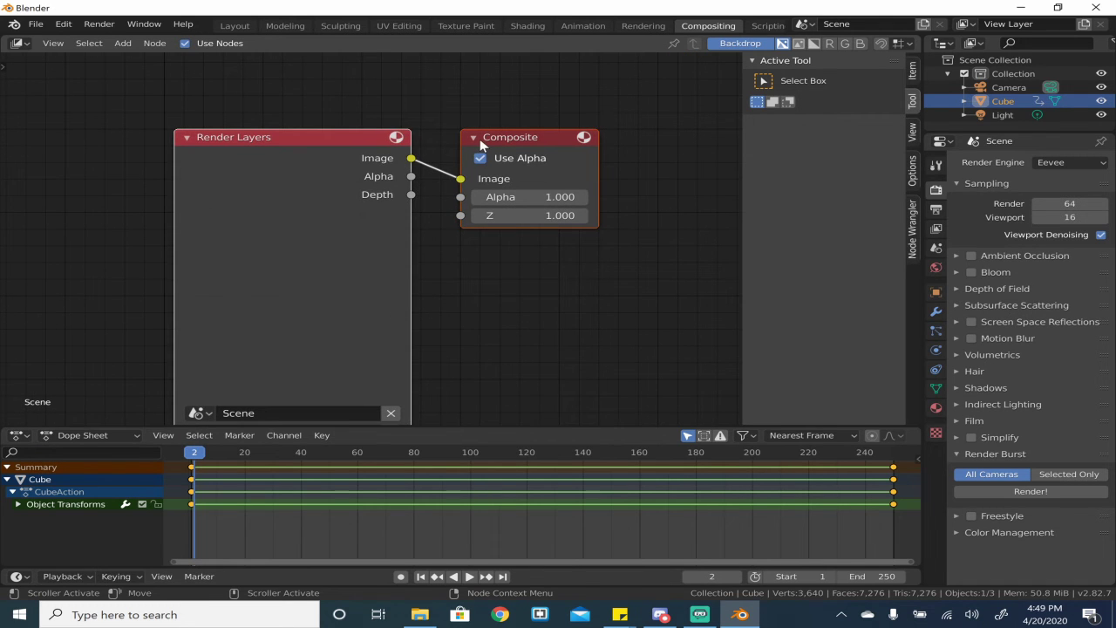
- Move the Composite node away from Render Layers and insert a Glare node on the link between them
{"action": "left_click", "coordinate": [526, 323]}
{"action": "left_click_drag", "start_coordinate": [500, 170], "coordinate": [737, 115]}
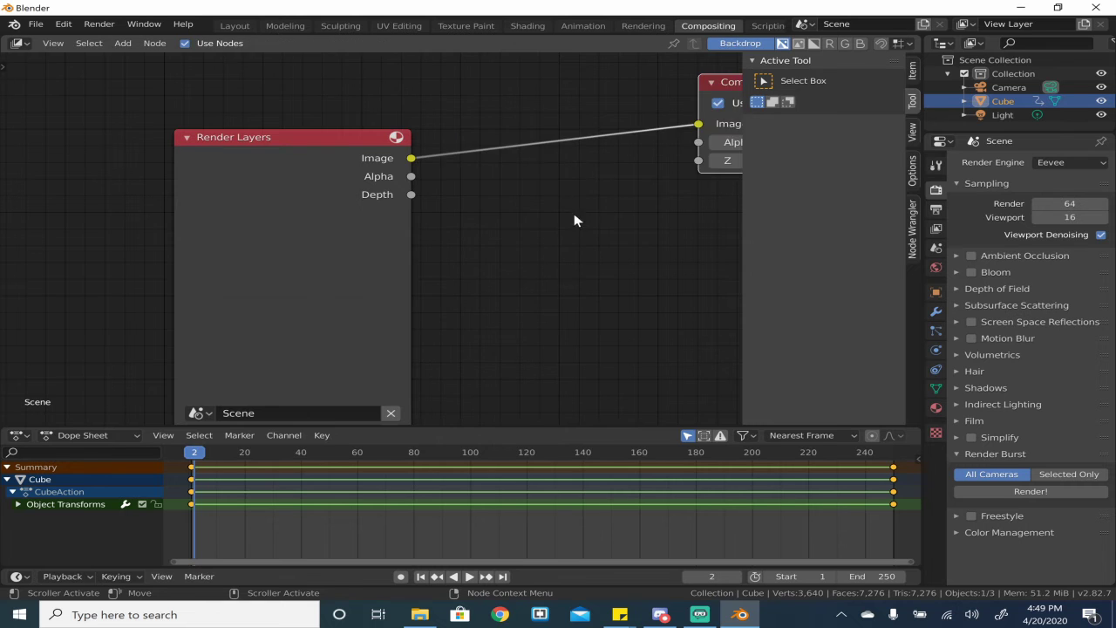
{"action": "key", "text": "Home"}
{"action": "key", "text": "shift+a"}
{"action": "left_click", "coordinate": [498, 185]}
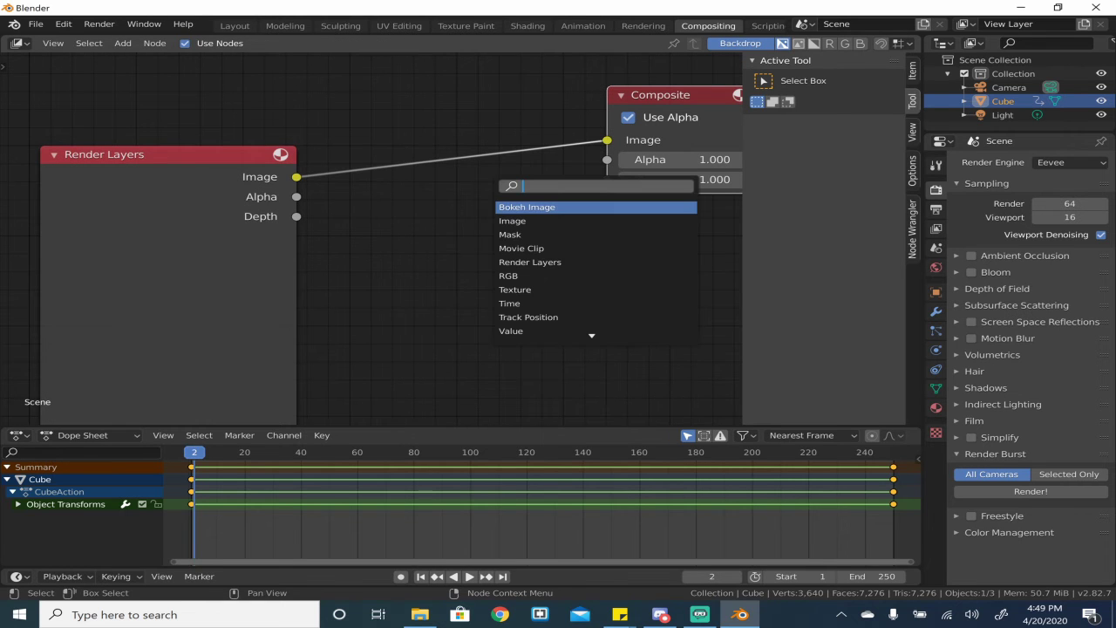
{"action": "type", "text": "glare"}
{"action": "key", "text": "Return"}
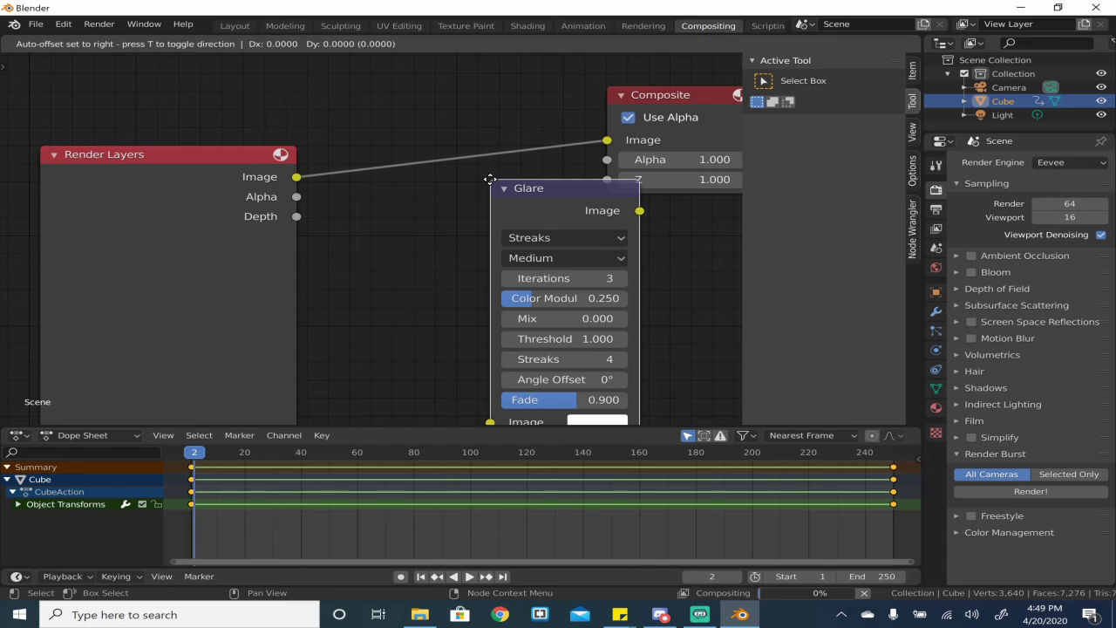
{"action": "left_click", "coordinate": [532, 185]}
{"action": "left_click_drag", "start_coordinate": [540, 148], "coordinate": [507, 100]}
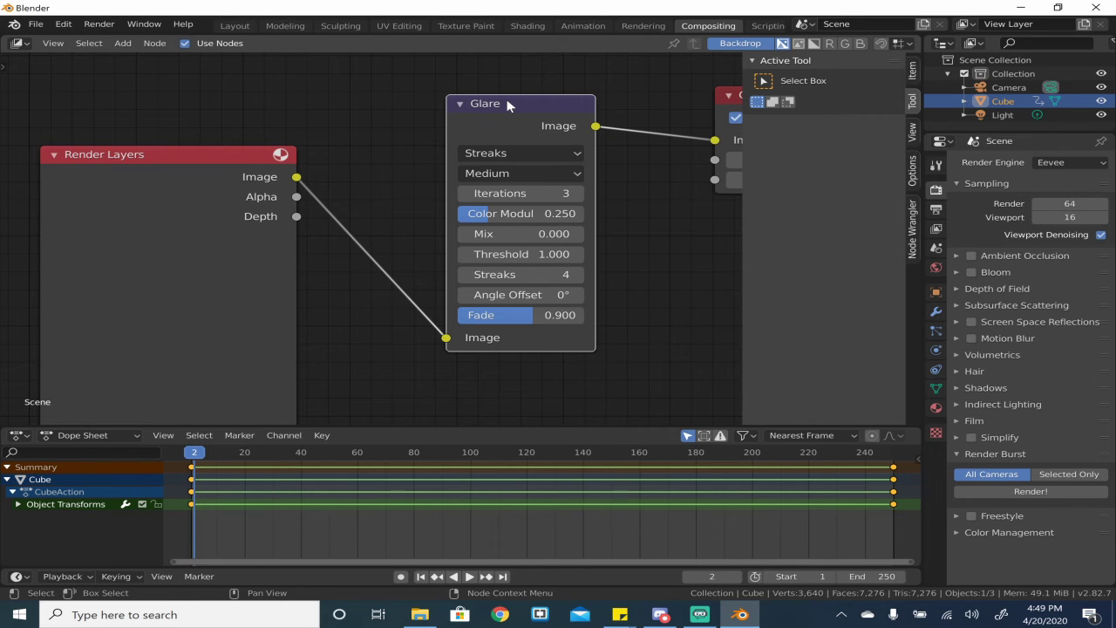
- Set the Glare node's type to Fog Glow and reposition the node higher between Render Layers and Composite
{"action": "left_click", "coordinate": [521, 155]}
{"action": "left_click", "coordinate": [491, 213]}
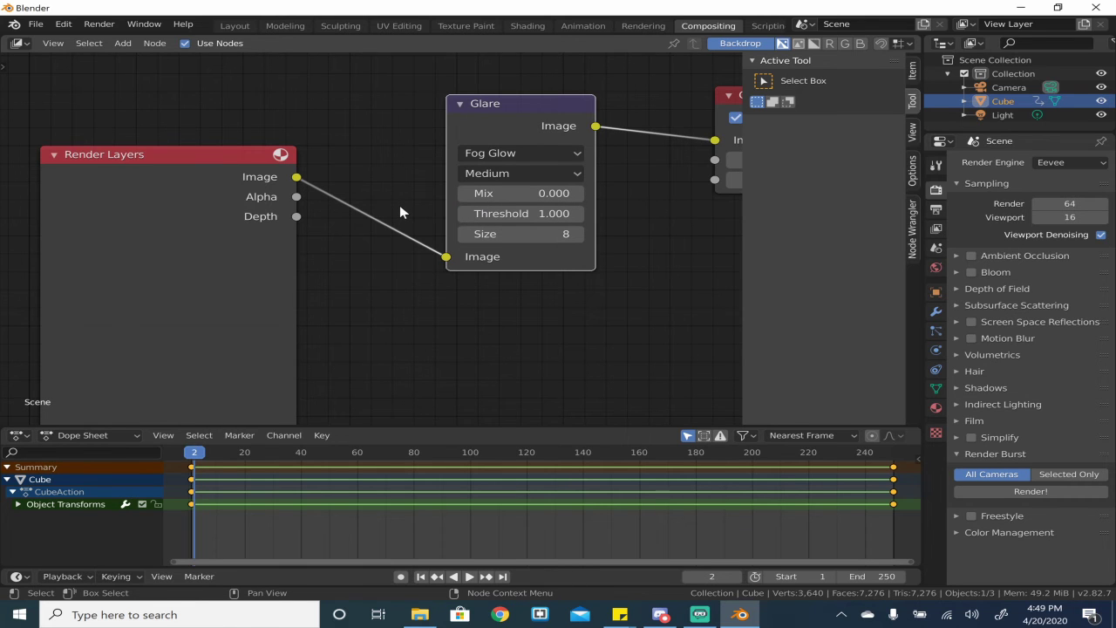
{"action": "left_click_drag", "start_coordinate": [479, 125], "coordinate": [444, 67]}
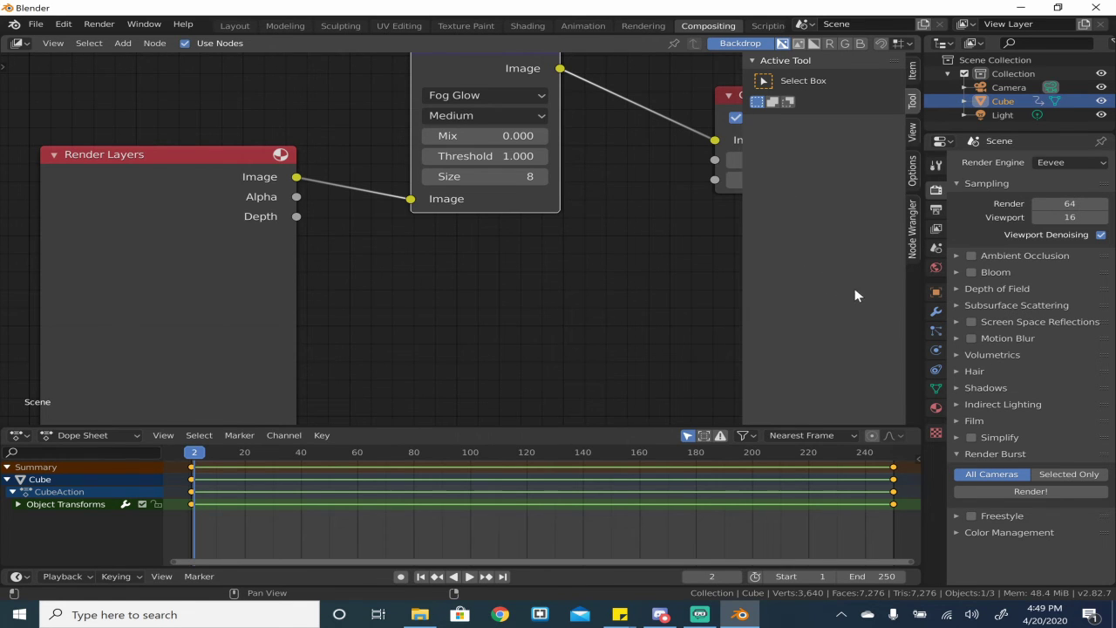
- Open the Scripting workspace with its Python console and text editor
{"action": "left_click", "coordinate": [766, 26]}
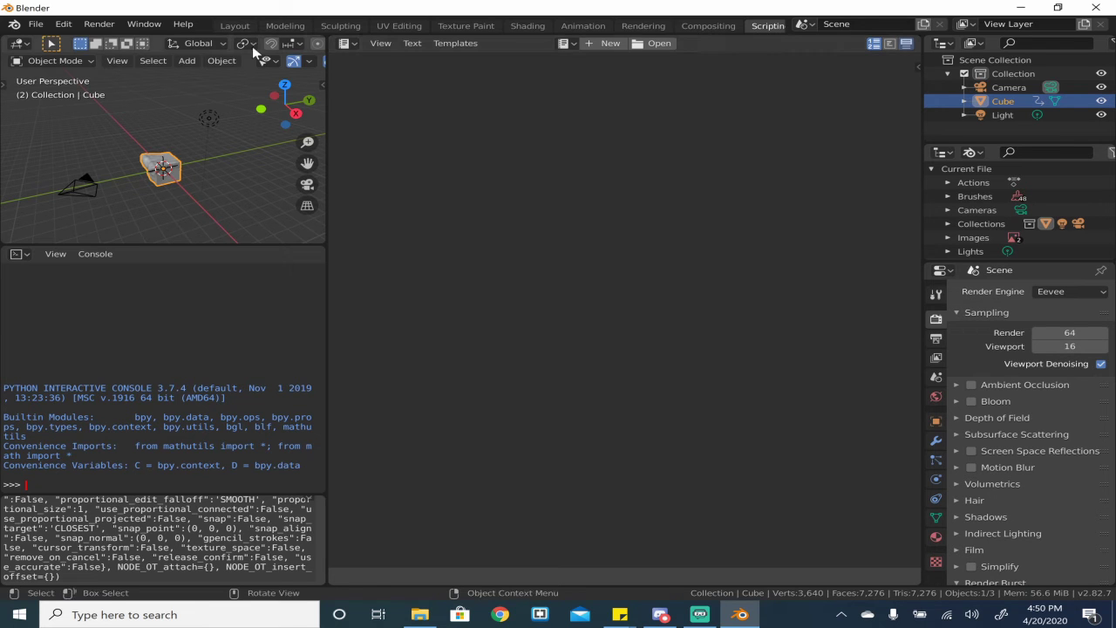
{"action": "left_click", "coordinate": [37, 26]}
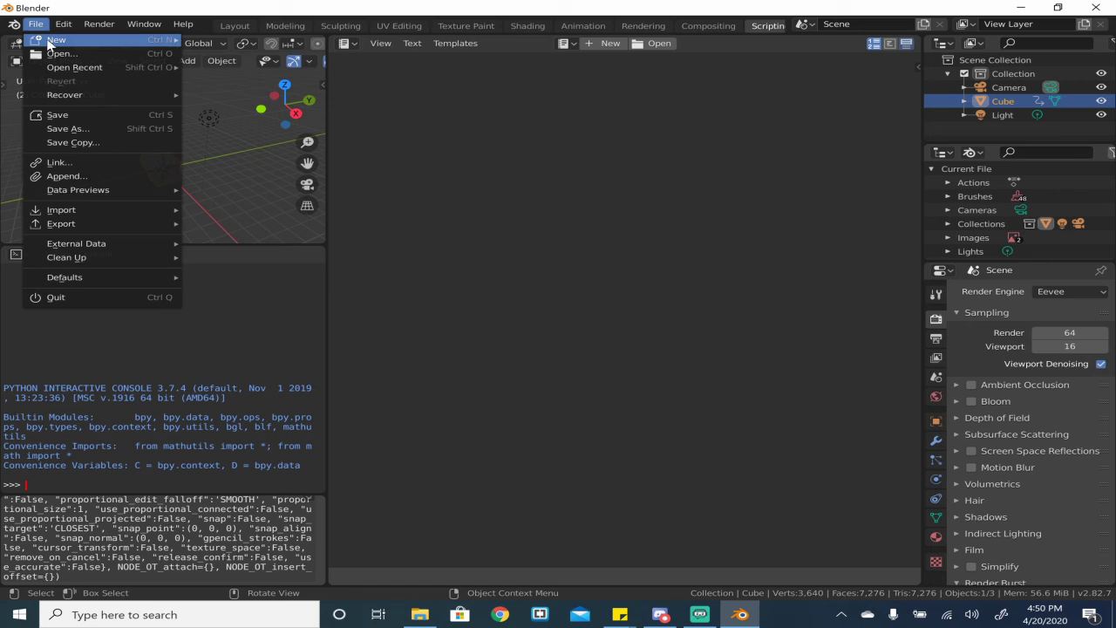
{"action": "left_click", "coordinate": [37, 25]}
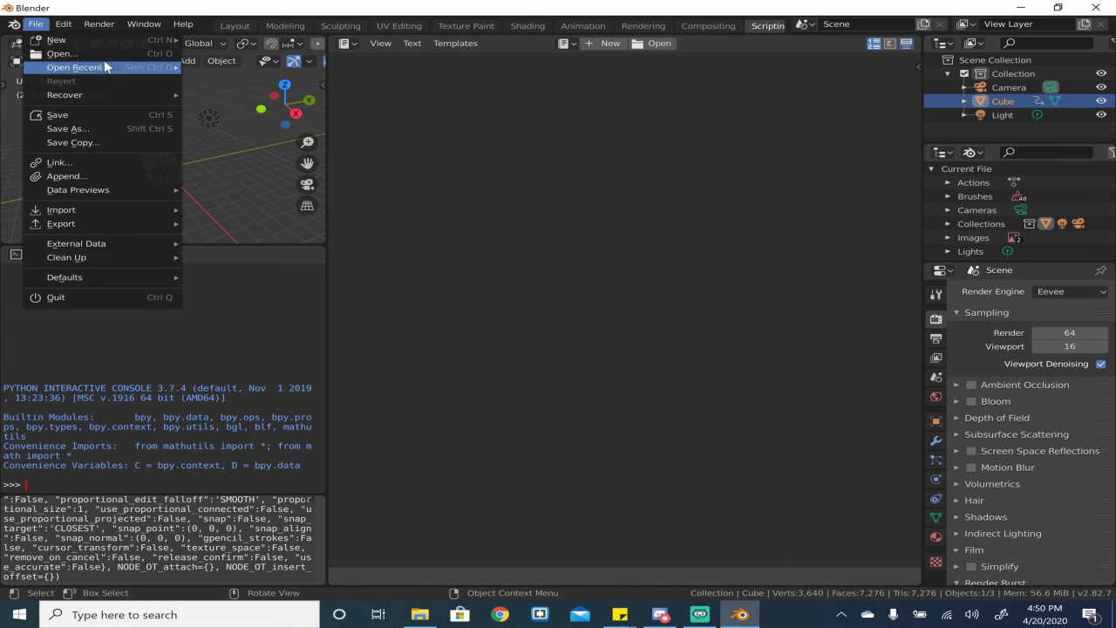
{"action": "left_click", "coordinate": [85, 29]}
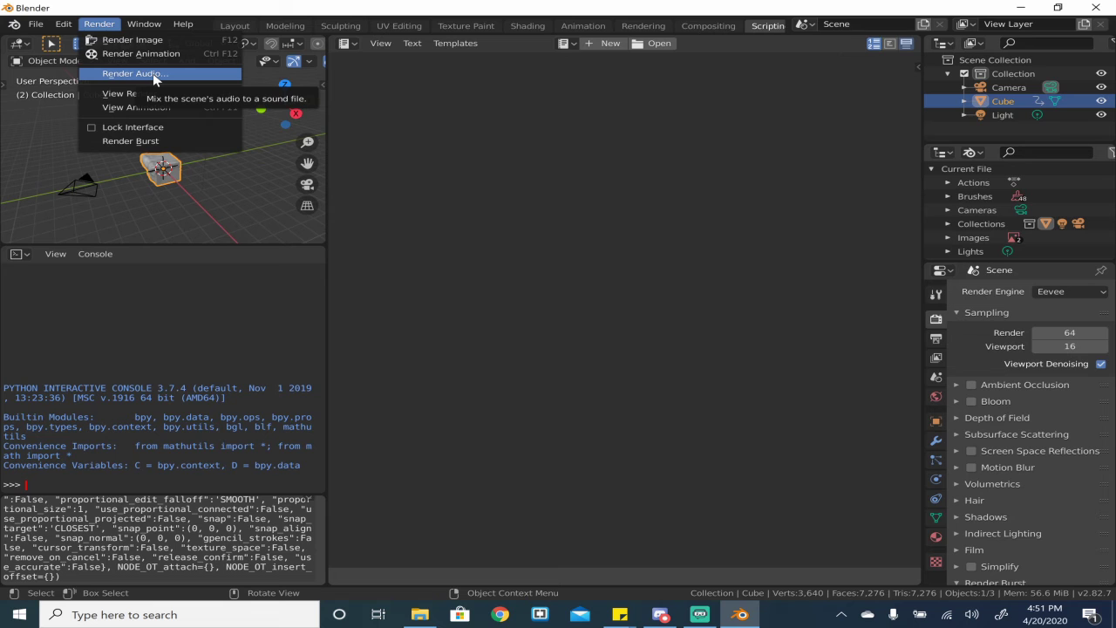
{"action": "key", "text": "Escape"}
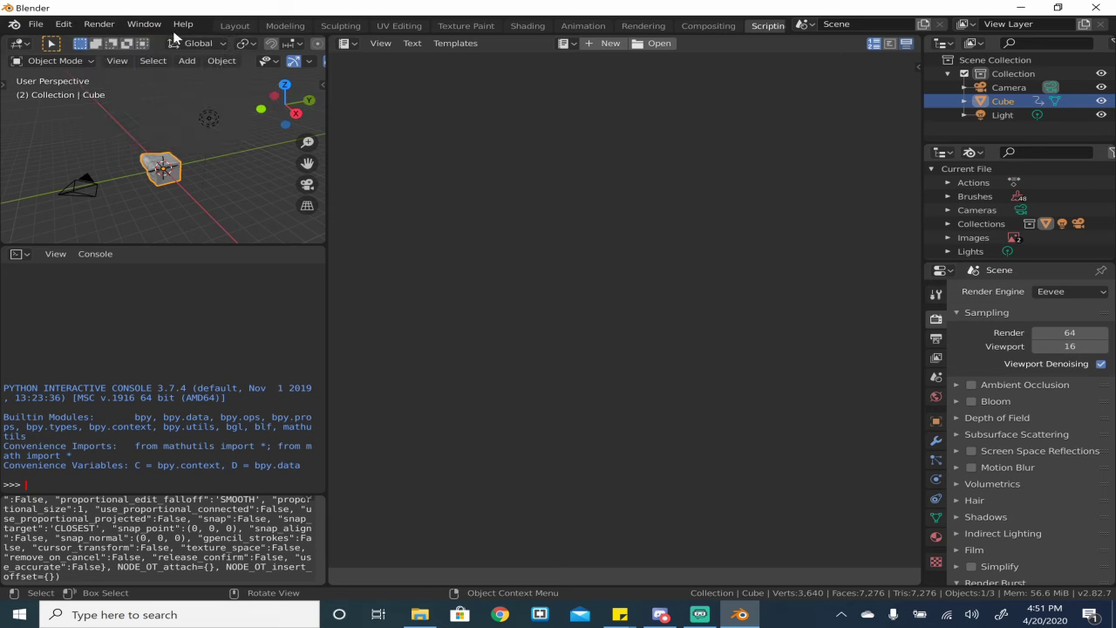
{"action": "left_click", "coordinate": [99, 23]}
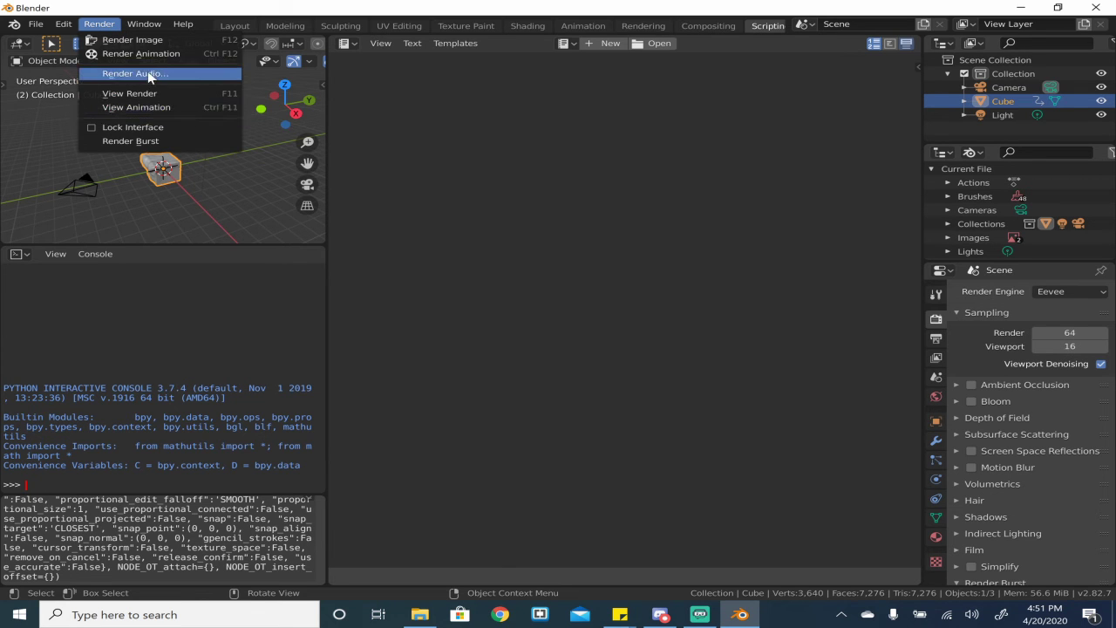
- Create a new file from the Video Editing template, discarding the unsaved changes to the cube scene
{"action": "left_click", "coordinate": [35, 23]}
{"action": "mouse_move", "coordinate": [54, 41]}
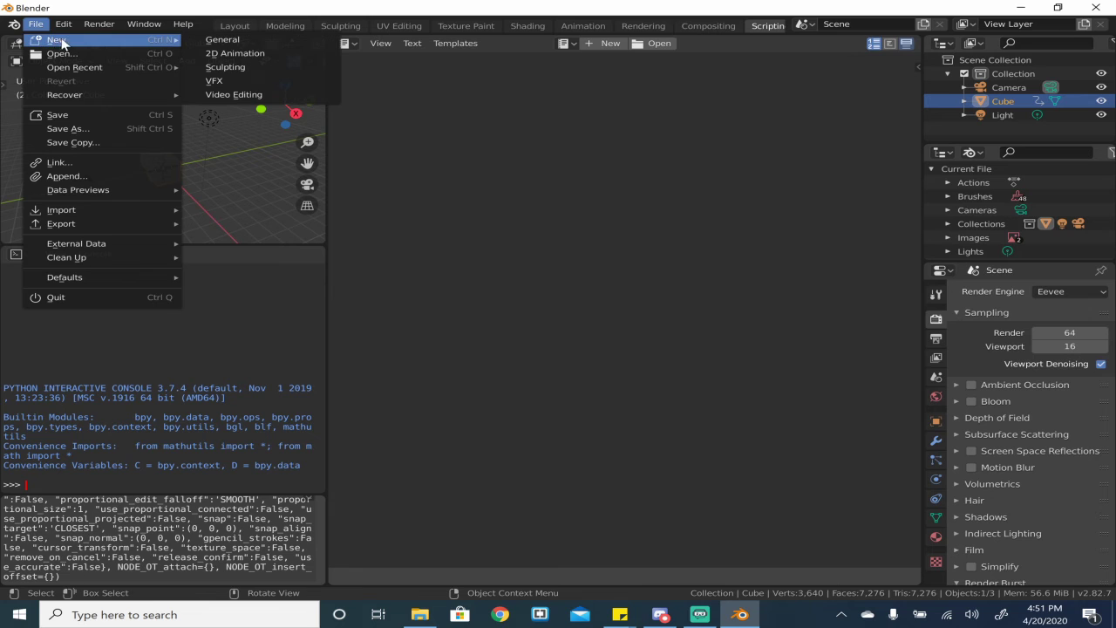
{"action": "left_click", "coordinate": [249, 96]}
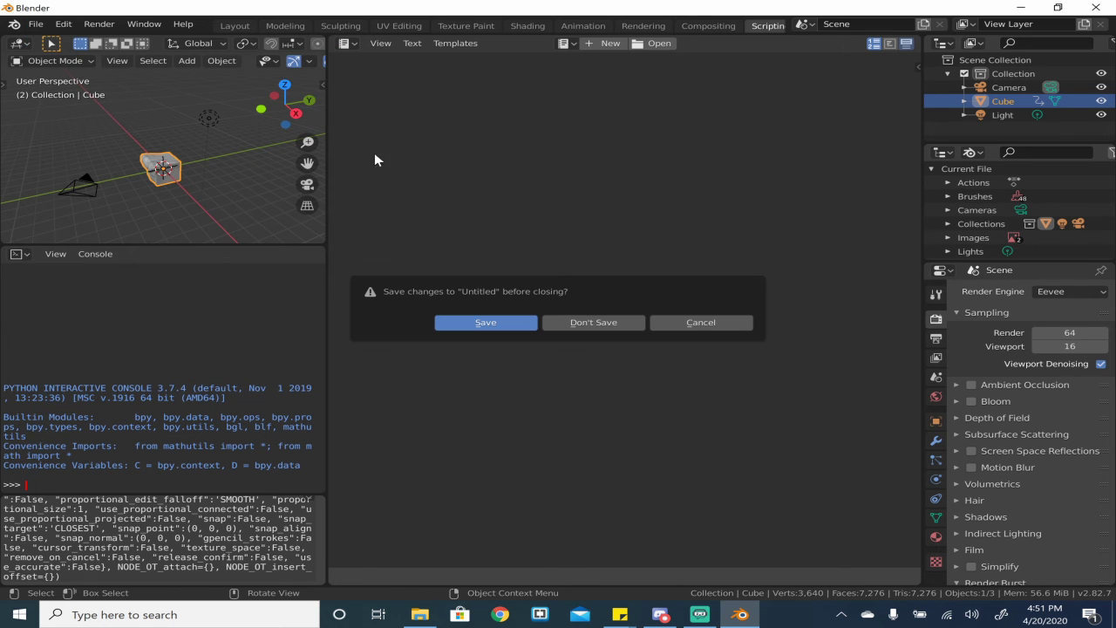
{"action": "left_click", "coordinate": [570, 325]}
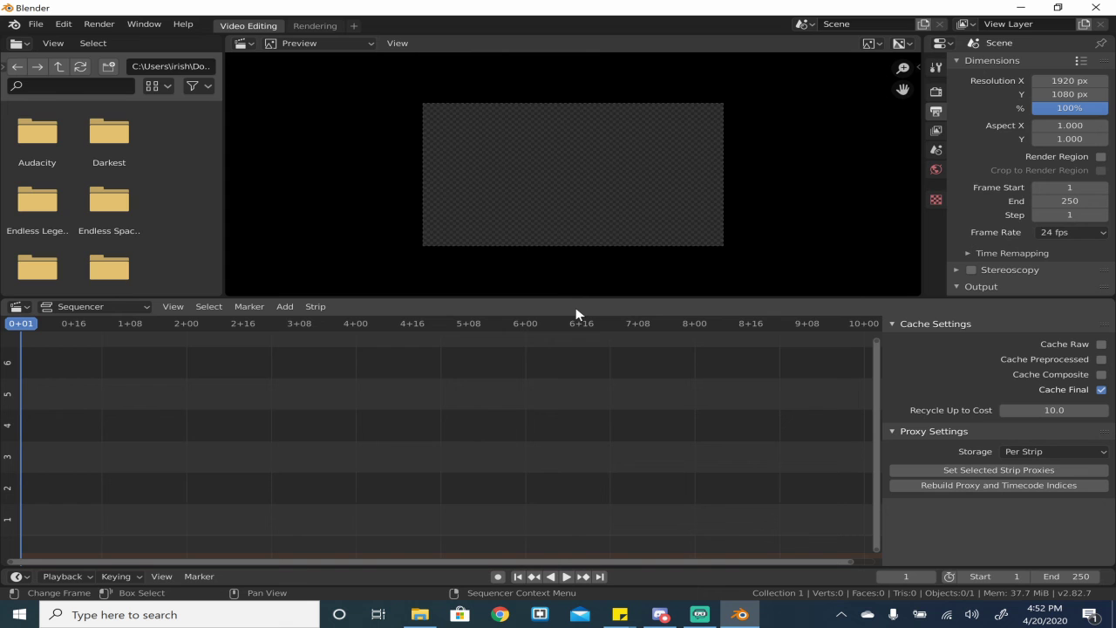
- Create a new file from the 2D Animation template
{"action": "left_click", "coordinate": [36, 24]}
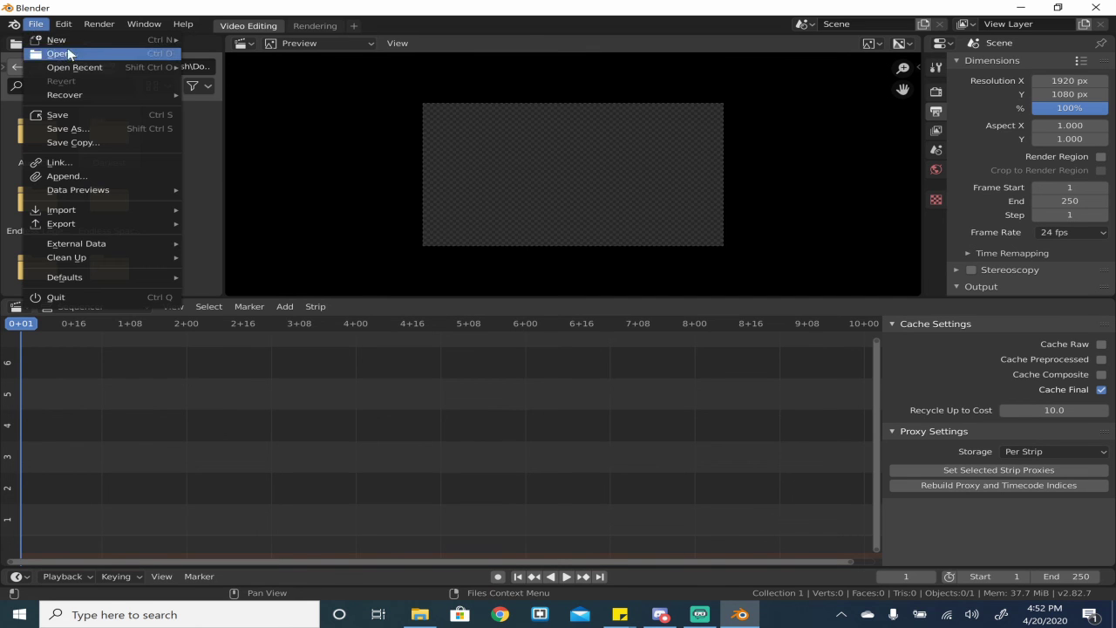
{"action": "mouse_move", "coordinate": [176, 43]}
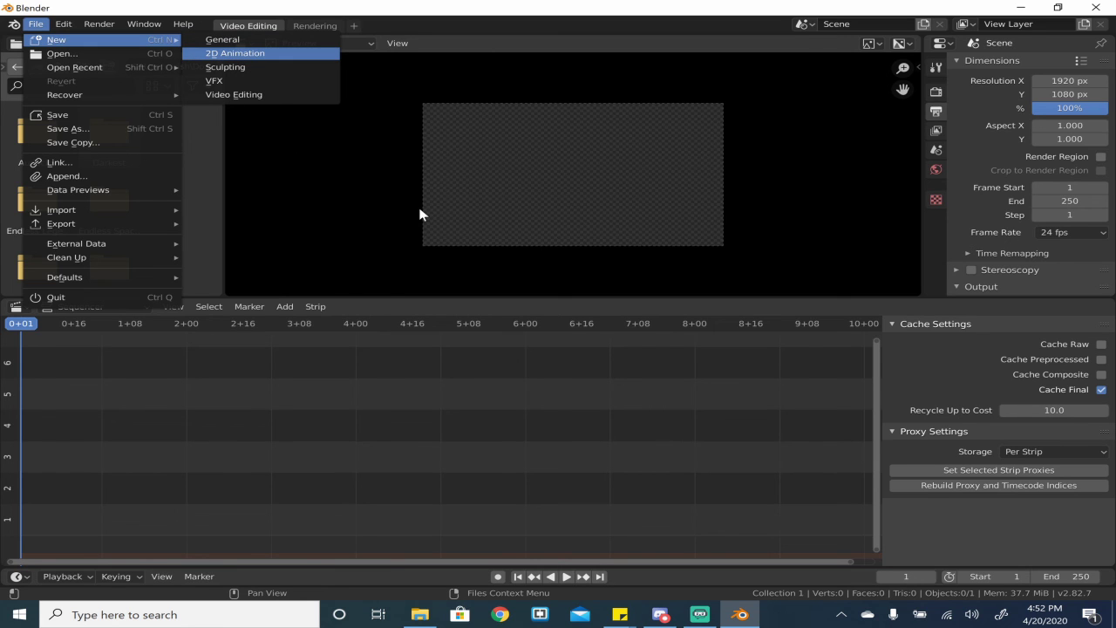
{"action": "key", "text": "Return"}
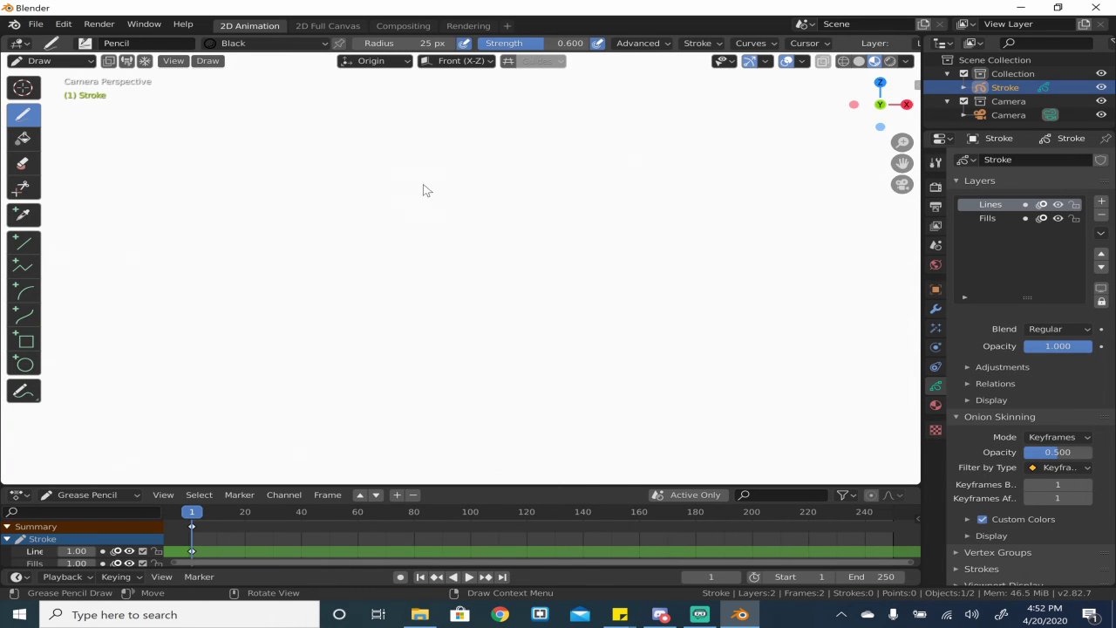
- Draw a diagonal line and an open loop with the Pencil on frame 1 and a zigzag on frame 2, and flip between both frames
{"action": "left_click_drag", "start_coordinate": [174, 381], "coordinate": [436, 161]}
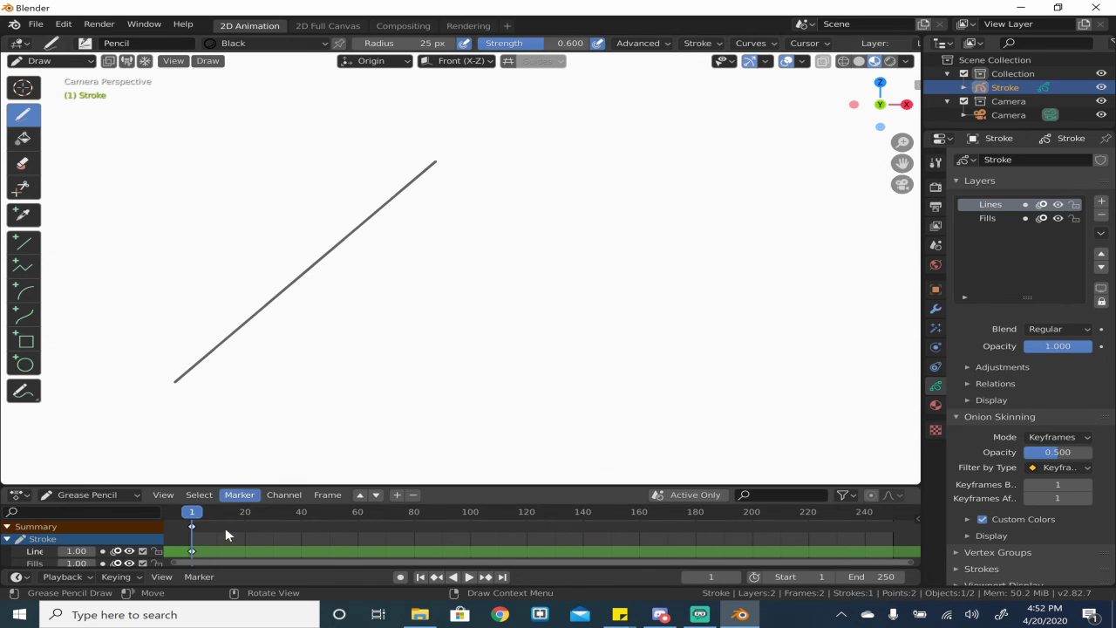
{"action": "mouse_move", "coordinate": [479, 240]}
{"action": "left_mouse_down"}
{"action": "mouse_move", "coordinate": [498, 321]}
{"action": "mouse_move", "coordinate": [418, 209]}
{"action": "left_mouse_up"}
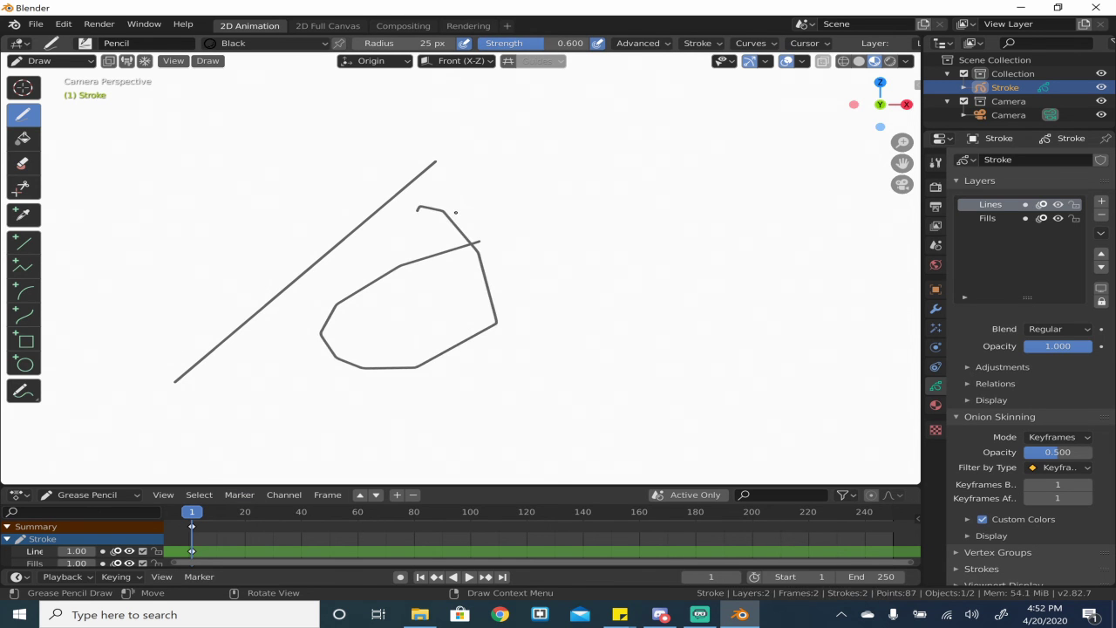
{"action": "key", "text": "Right"}
{"action": "mouse_move", "coordinate": [348, 219]}
{"action": "left_mouse_down"}
{"action": "mouse_move", "coordinate": [205, 256]}
{"action": "mouse_move", "coordinate": [687, 206]}
{"action": "left_mouse_up"}
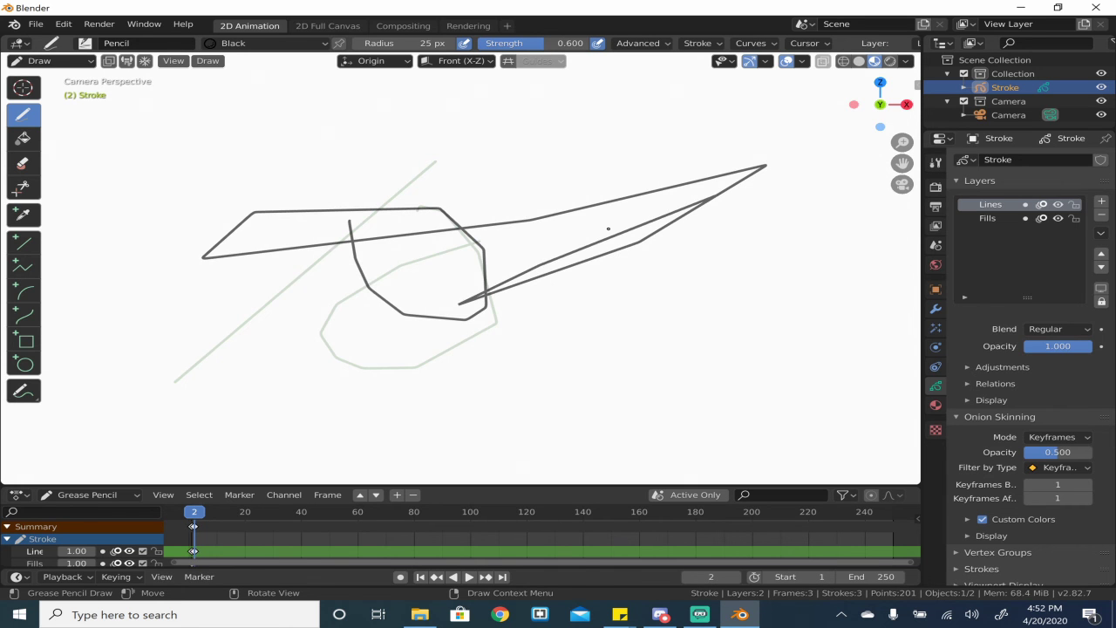
{"action": "key", "text": "Left"}
{"action": "key", "text": "Right"}
- Create a new file from the VFX template without saving the 2D drawing
{"action": "left_click", "coordinate": [35, 23]}
{"action": "mouse_move", "coordinate": [50, 42]}
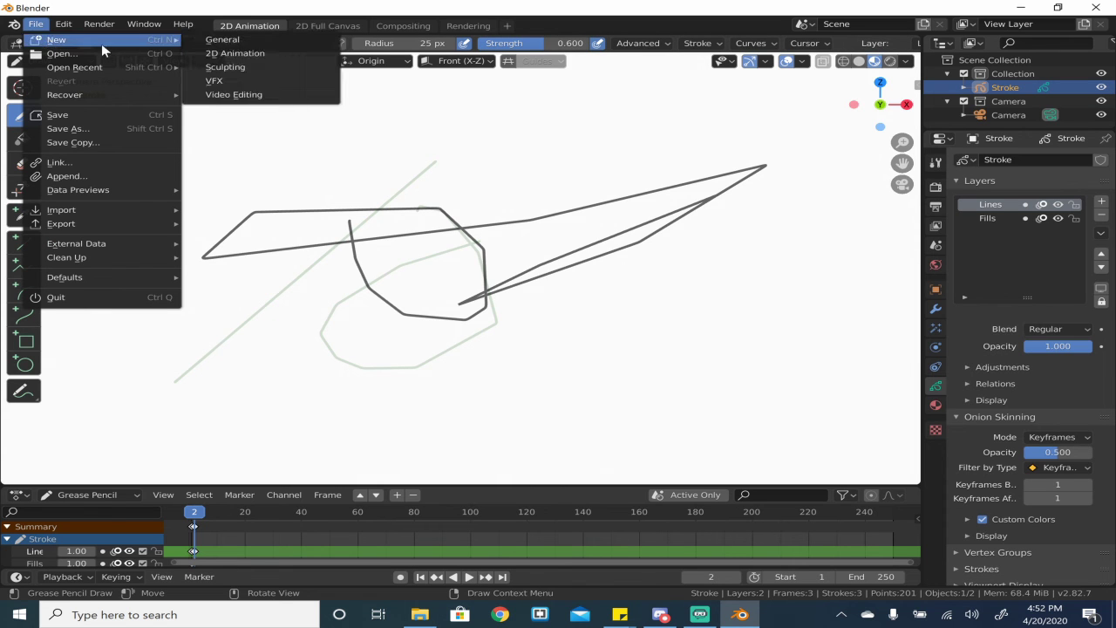
{"action": "left_click", "coordinate": [219, 78]}
{"action": "left_click", "coordinate": [567, 324]}
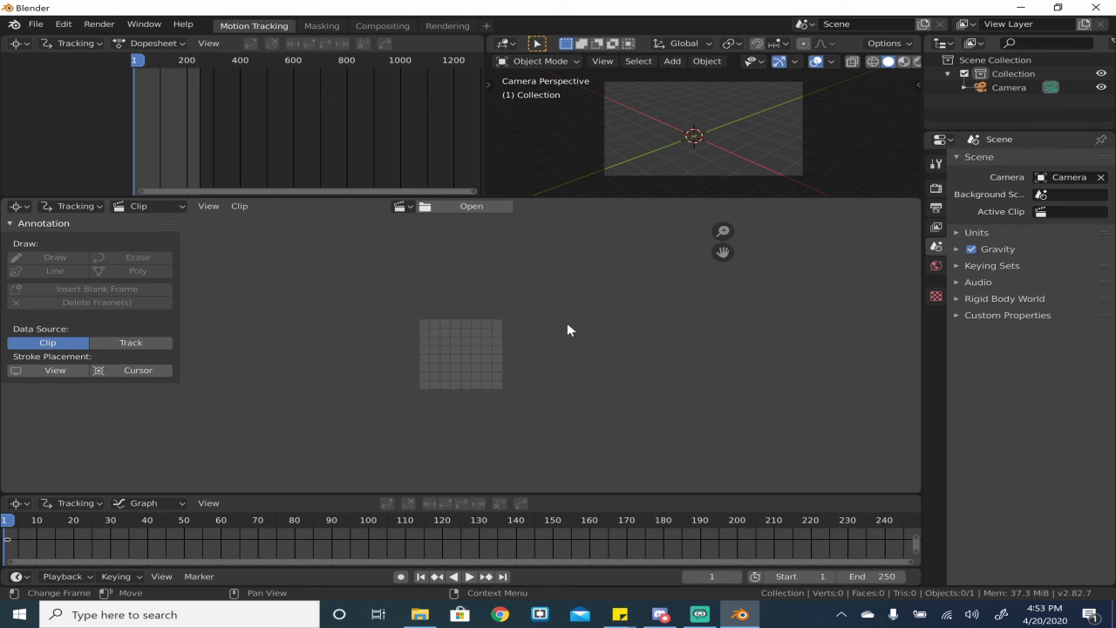
- Look through the VFX file's Masking, Compositing and Rendering workspaces, and return to Masking
{"action": "left_click", "coordinate": [322, 26]}
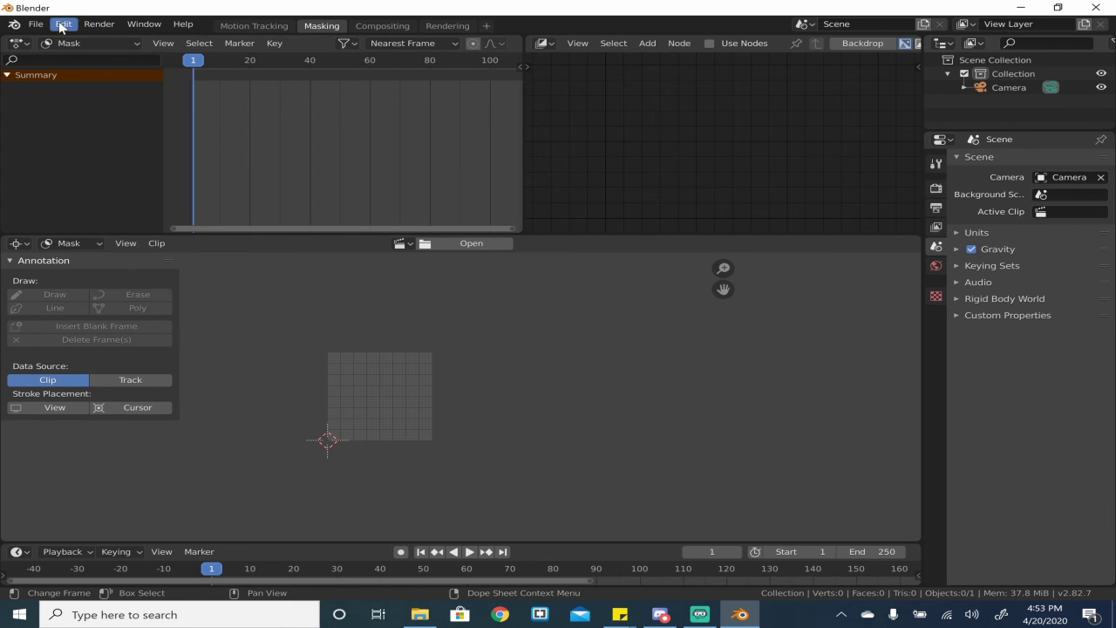
{"action": "left_click", "coordinate": [26, 25]}
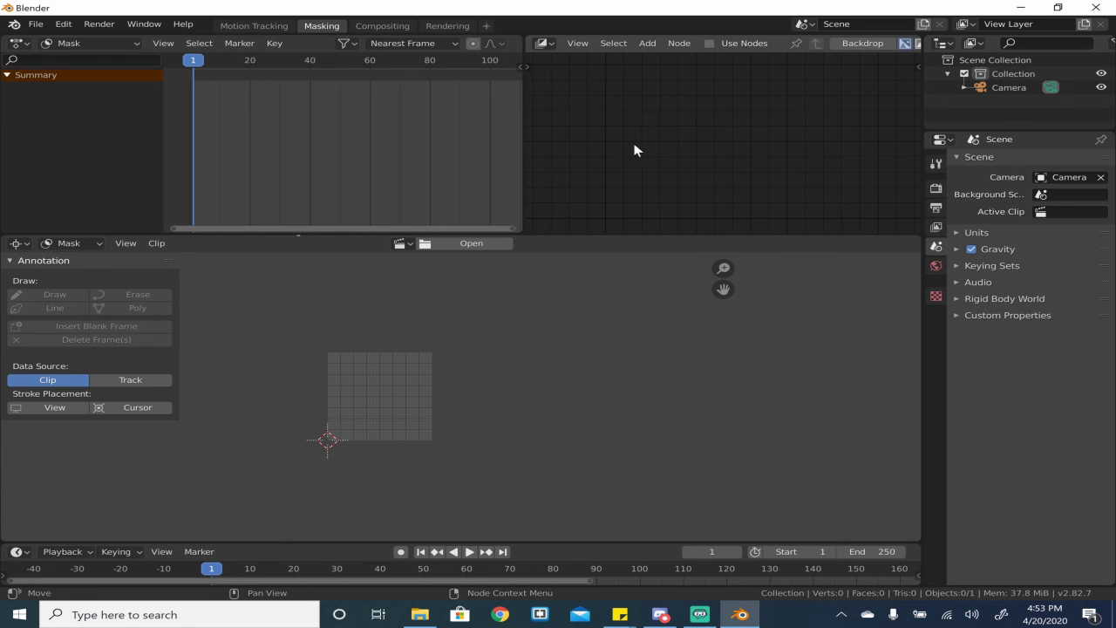
{"action": "left_click", "coordinate": [381, 26]}
{"action": "left_click", "coordinate": [422, 27]}
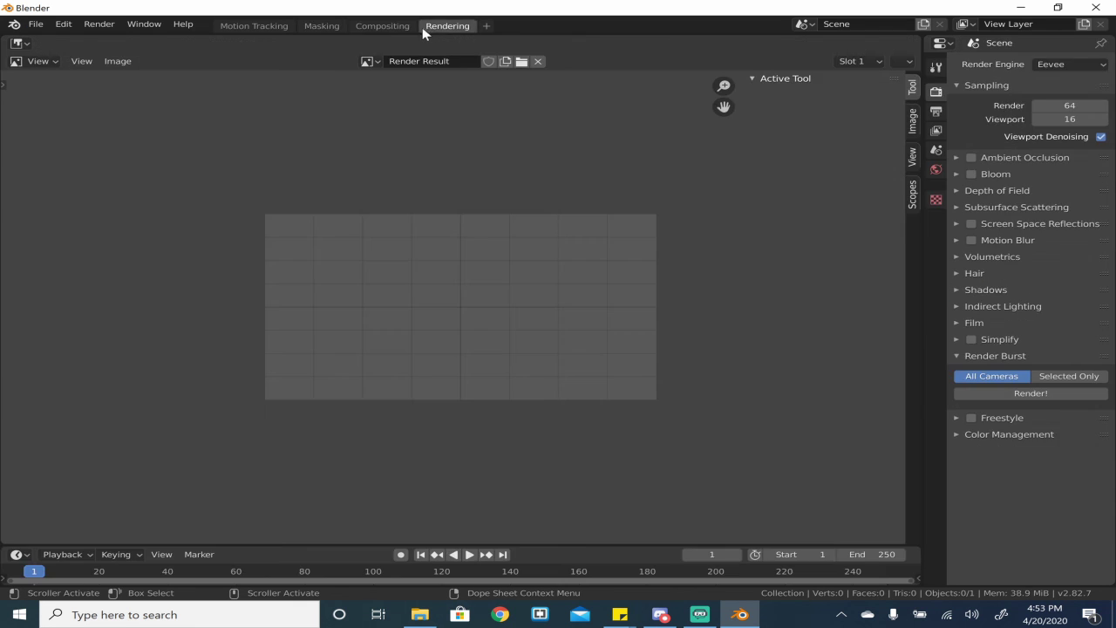
{"action": "left_click", "coordinate": [314, 25]}
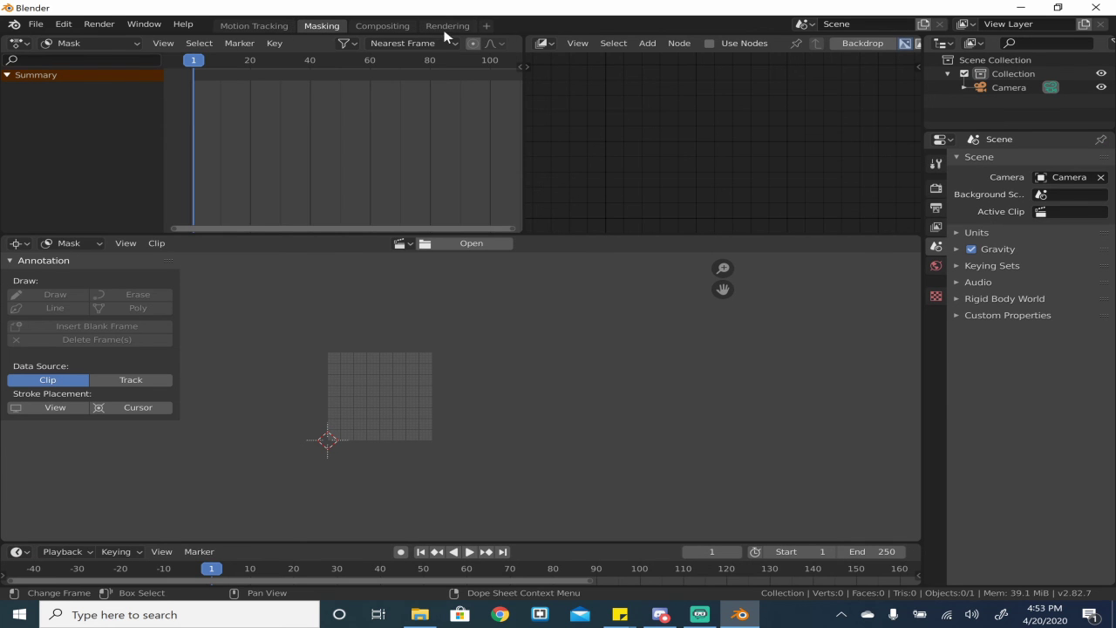
- Create a new file from the Sculpting template
{"action": "left_click", "coordinate": [40, 25]}
{"action": "mouse_move", "coordinate": [58, 41]}
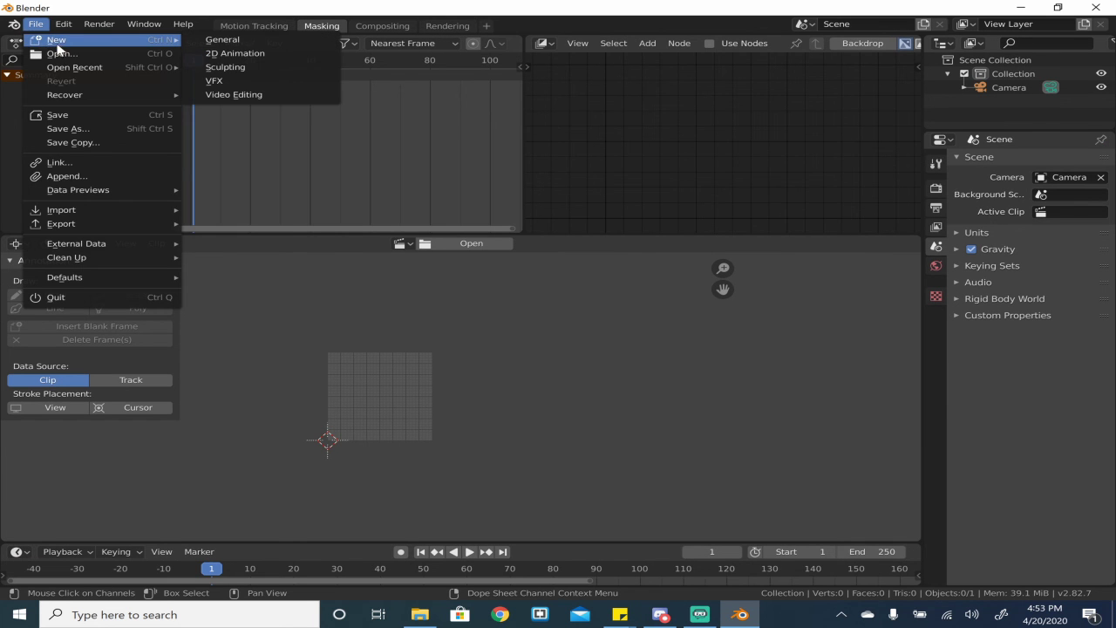
{"action": "left_click", "coordinate": [291, 67]}
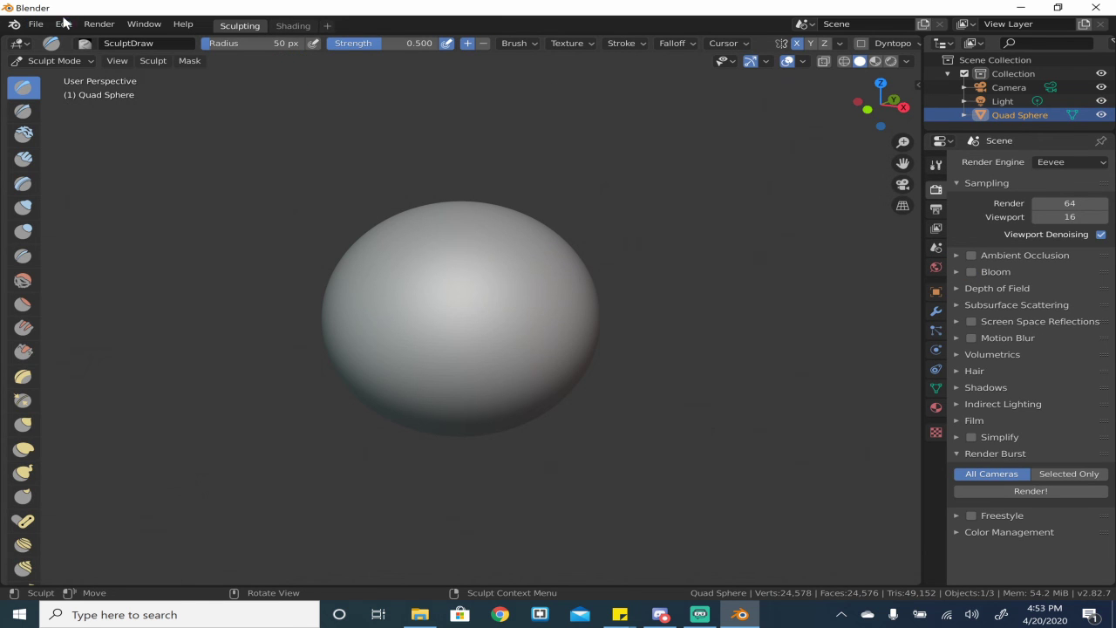
- Sculpt raised freehand ridges across one side of the quad sphere with the SculptDraw brush at 50 px radius and 0.500 strength
{"action": "left_click", "coordinate": [35, 25]}
{"action": "mouse_move", "coordinate": [512, 285]}
{"action": "left_mouse_down"}
{"action": "mouse_move", "coordinate": [488, 242]}
{"action": "mouse_move", "coordinate": [454, 269]}
{"action": "mouse_move", "coordinate": [434, 321]}
{"action": "mouse_move", "coordinate": [450, 227]}
{"action": "mouse_move", "coordinate": [386, 340]}
{"action": "mouse_move", "coordinate": [408, 375]}
{"action": "mouse_move", "coordinate": [439, 308]}
{"action": "mouse_move", "coordinate": [452, 312]}
{"action": "mouse_move", "coordinate": [443, 386]}
{"action": "mouse_move", "coordinate": [435, 360]}
{"action": "mouse_move", "coordinate": [490, 282]}
{"action": "left_mouse_up"}
{"action": "mouse_move", "coordinate": [628, 314]}
{"action": "middle_mouse_down"}
{"action": "mouse_move", "coordinate": [532, 366]}
{"action": "mouse_move", "coordinate": [592, 393]}
{"action": "mouse_move", "coordinate": [556, 420]}
{"action": "mouse_move", "coordinate": [511, 287]}
{"action": "mouse_move", "coordinate": [601, 412]}
{"action": "mouse_move", "coordinate": [488, 332]}
{"action": "middle_mouse_up"}
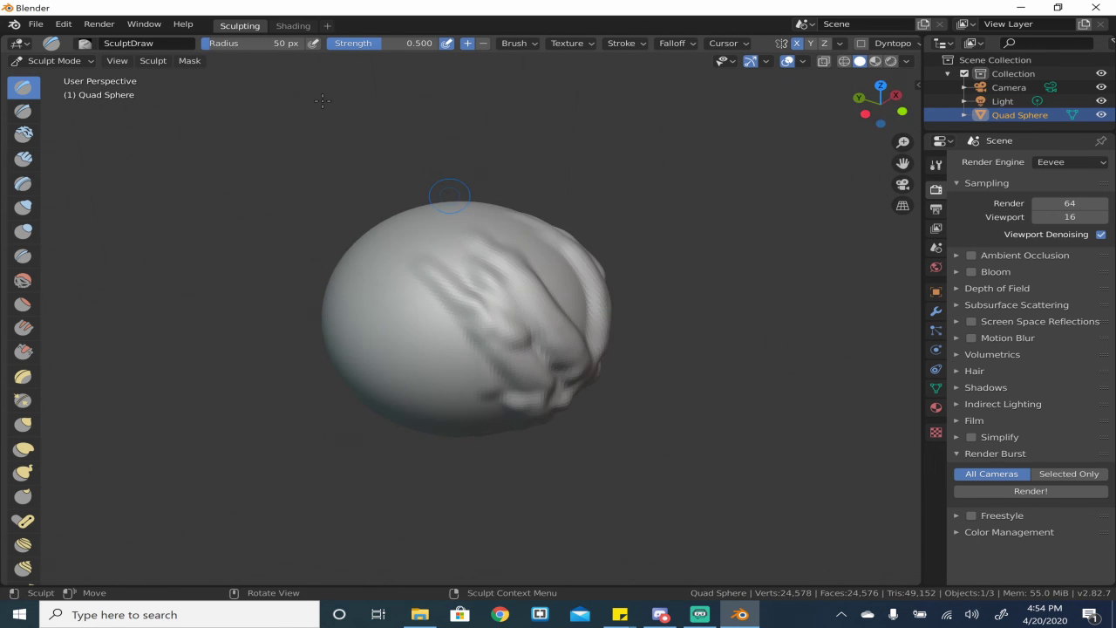
- Create a new Video Editing file without saving the sculpted sphere, and open its Rendering workspace
{"action": "left_click", "coordinate": [36, 23]}
{"action": "mouse_move", "coordinate": [93, 40]}
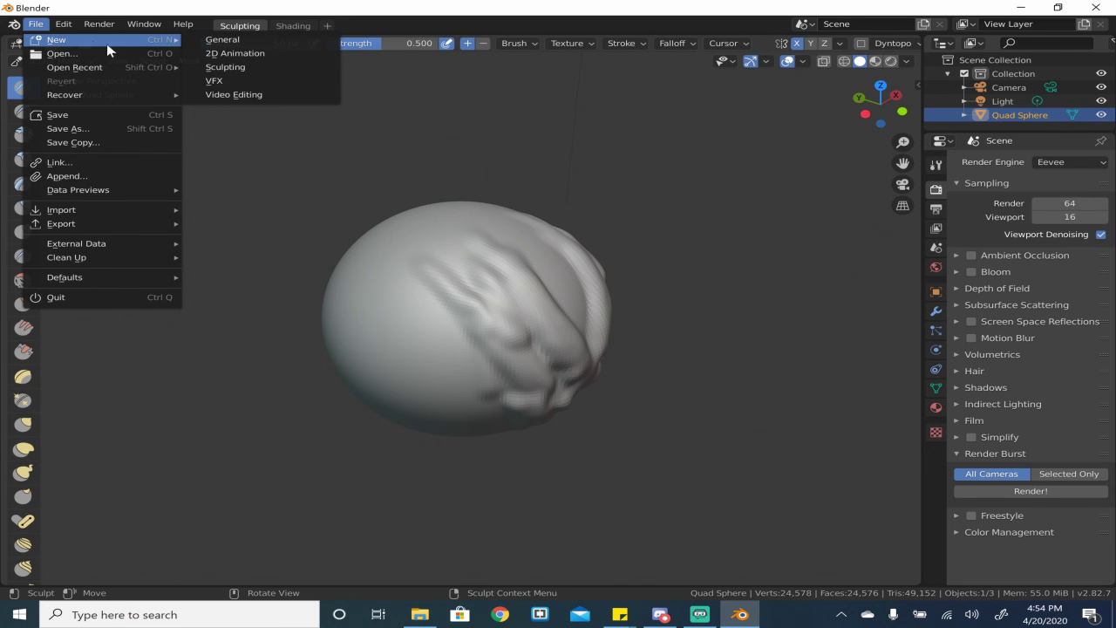
{"action": "left_click", "coordinate": [267, 95]}
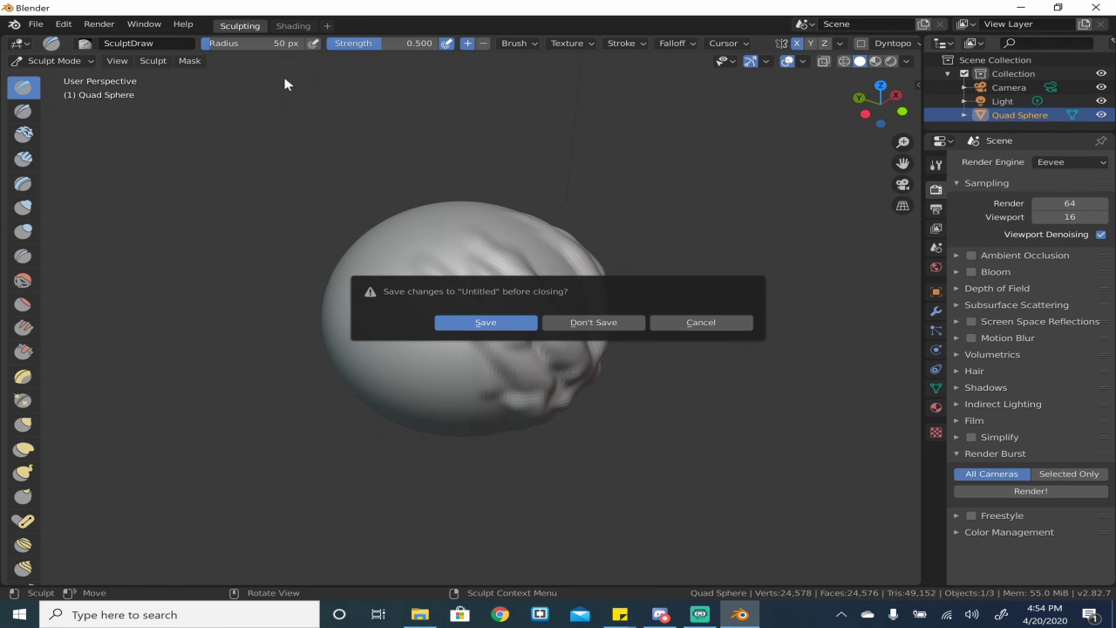
{"action": "left_click", "coordinate": [575, 327]}
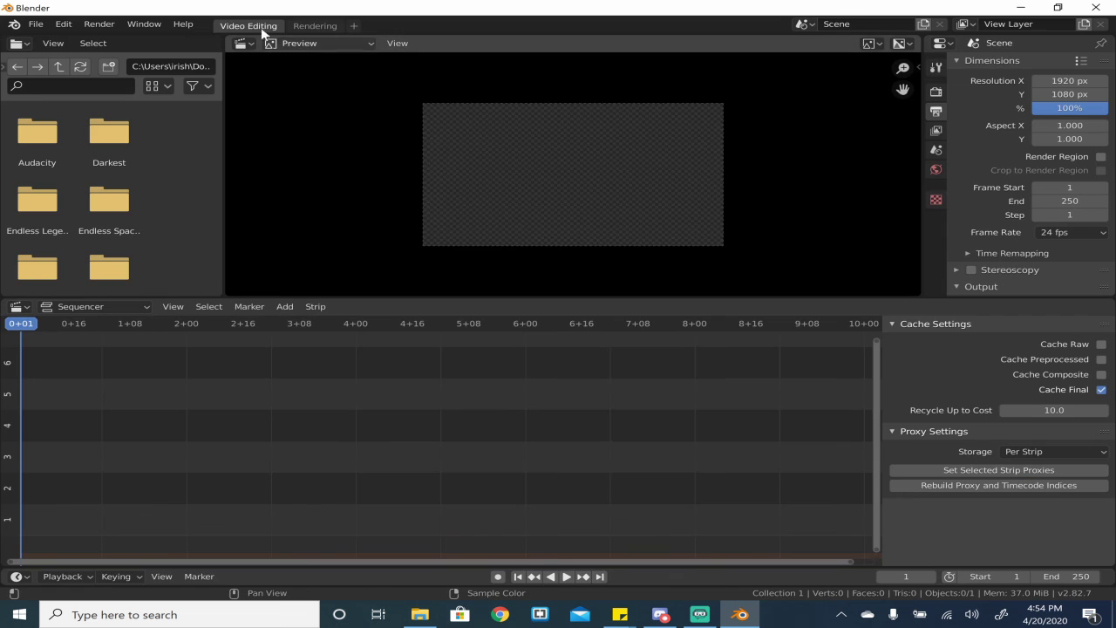
{"action": "left_click", "coordinate": [315, 25]}
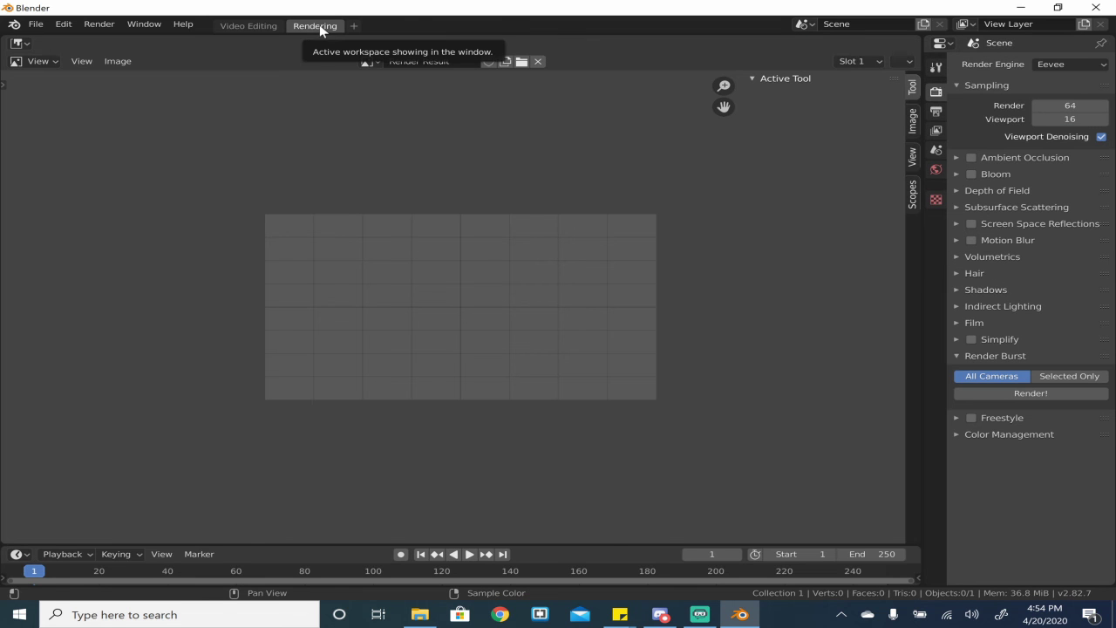
- Bring up the list of templates for a new file
{"action": "left_click", "coordinate": [39, 26]}
{"action": "mouse_move", "coordinate": [76, 41]}
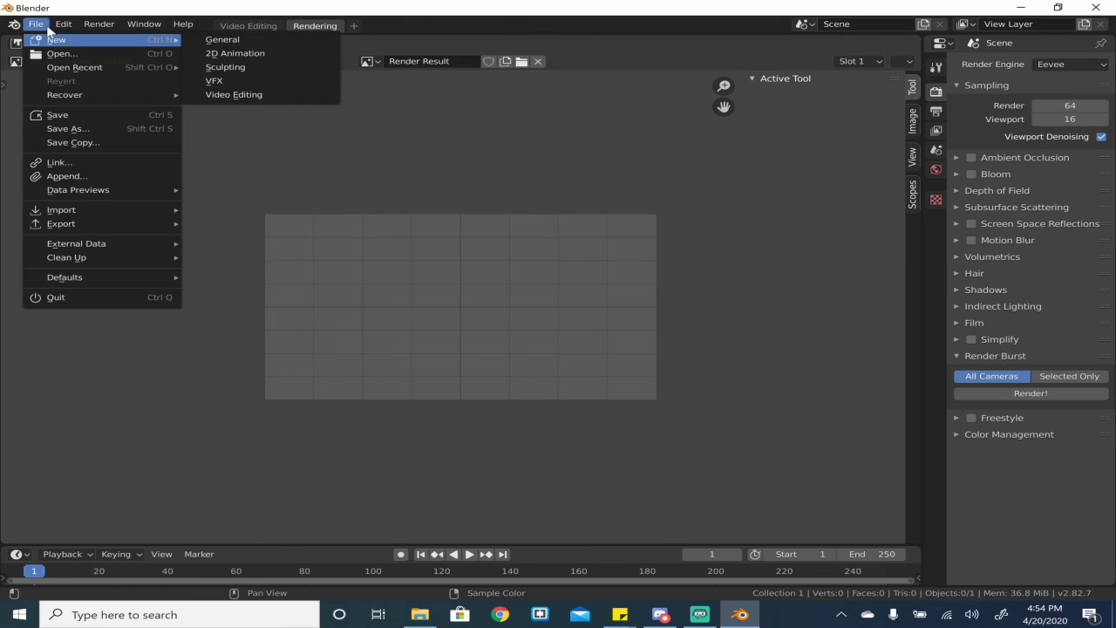